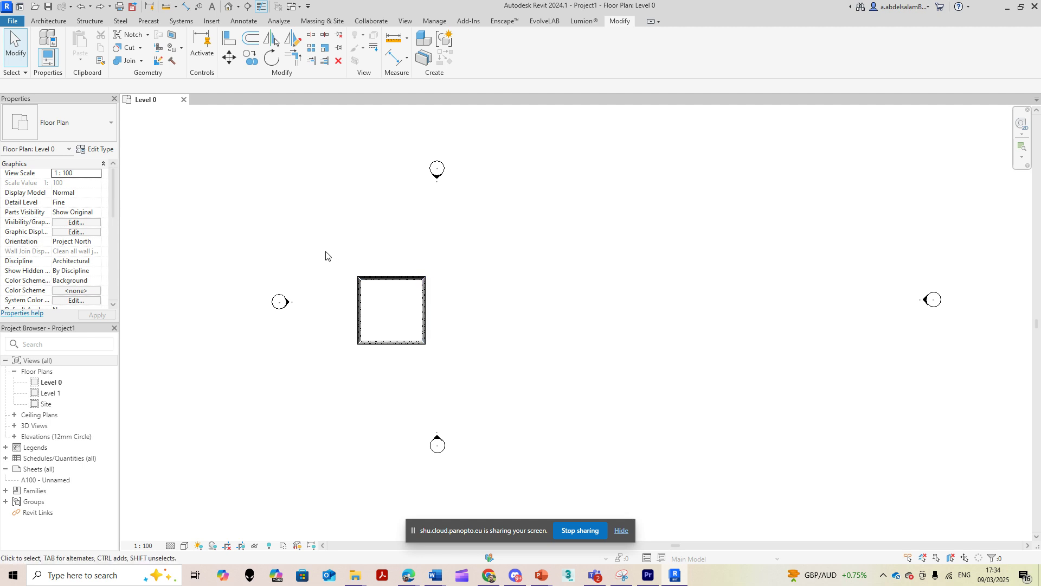
# Step: Copy the square of four brick walls four times to the right with MV, forming five enclosures
pyautogui.moveTo(326, 255); pyautogui.dragTo(479, 403)
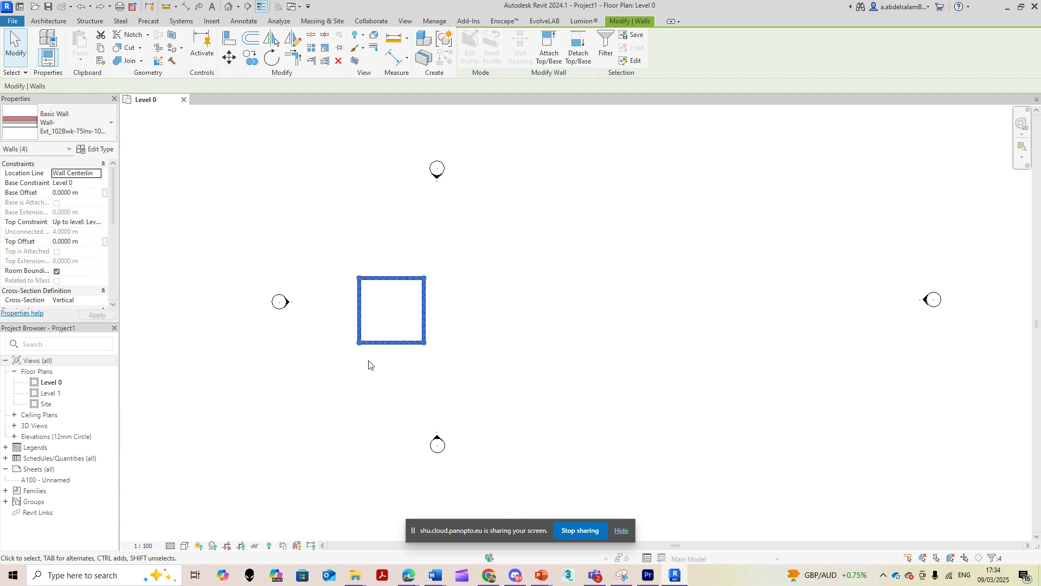
pyautogui.press('m')
pyautogui.press('v')
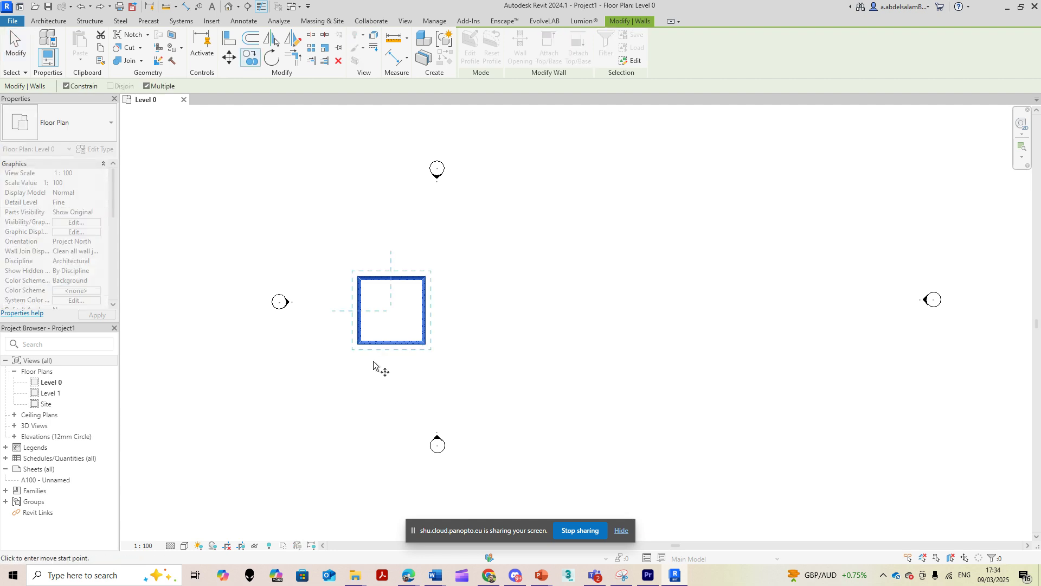
pyautogui.click(359, 343)
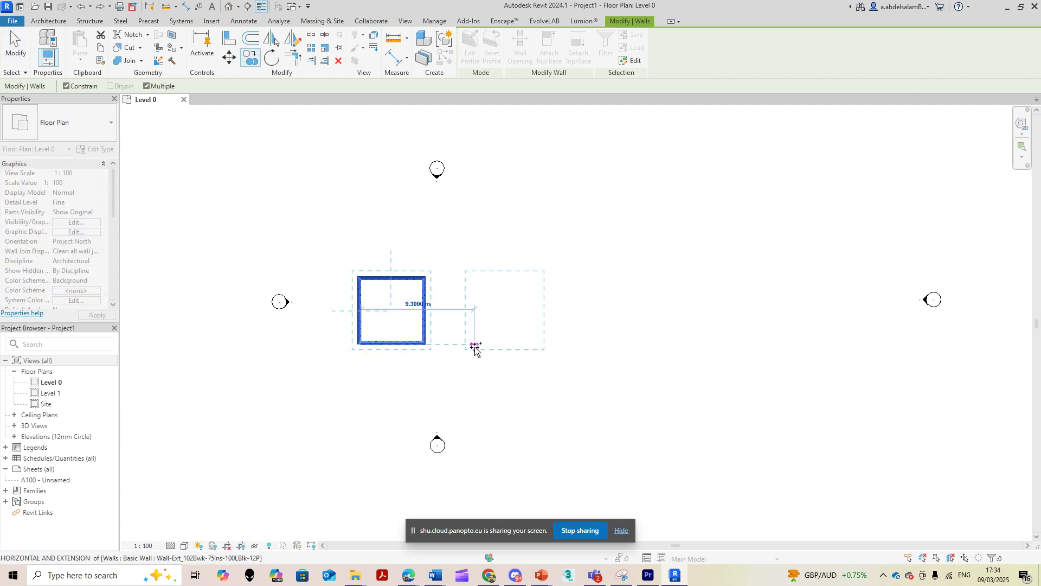
pyautogui.click(480, 348)
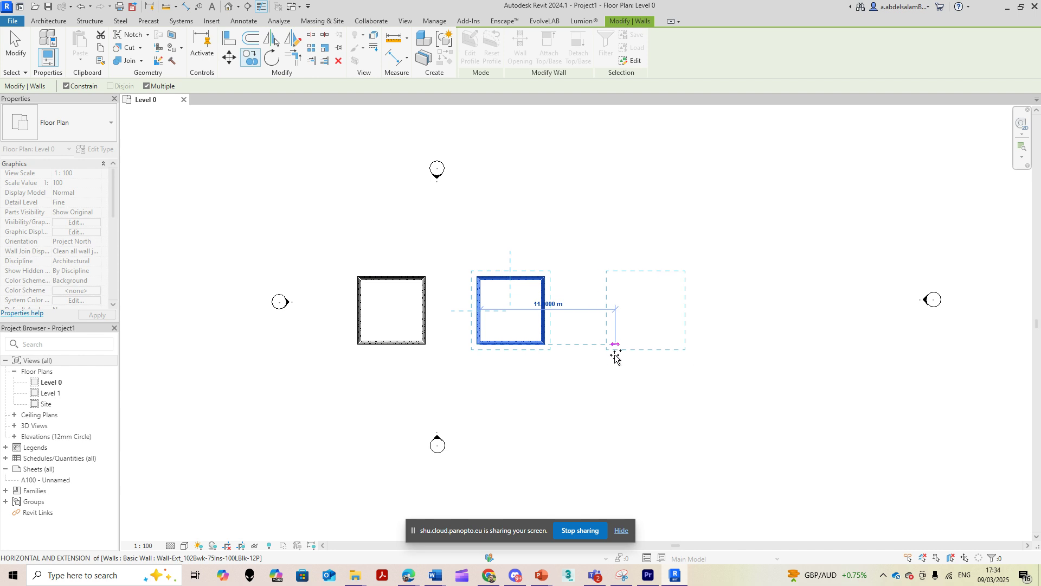
pyautogui.click(600, 348)
pyautogui.click(706, 348)
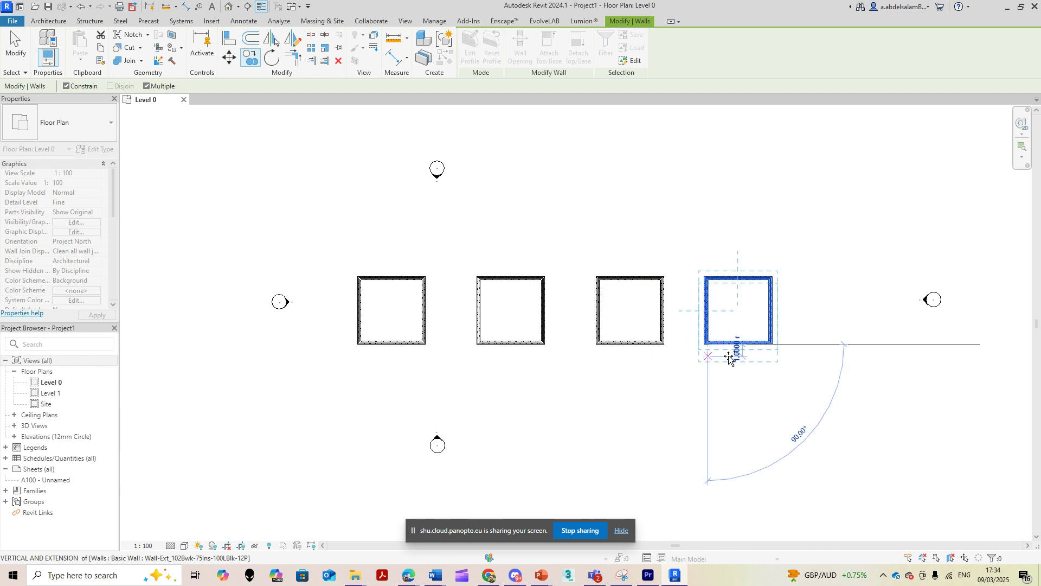
pyautogui.click(825, 351)
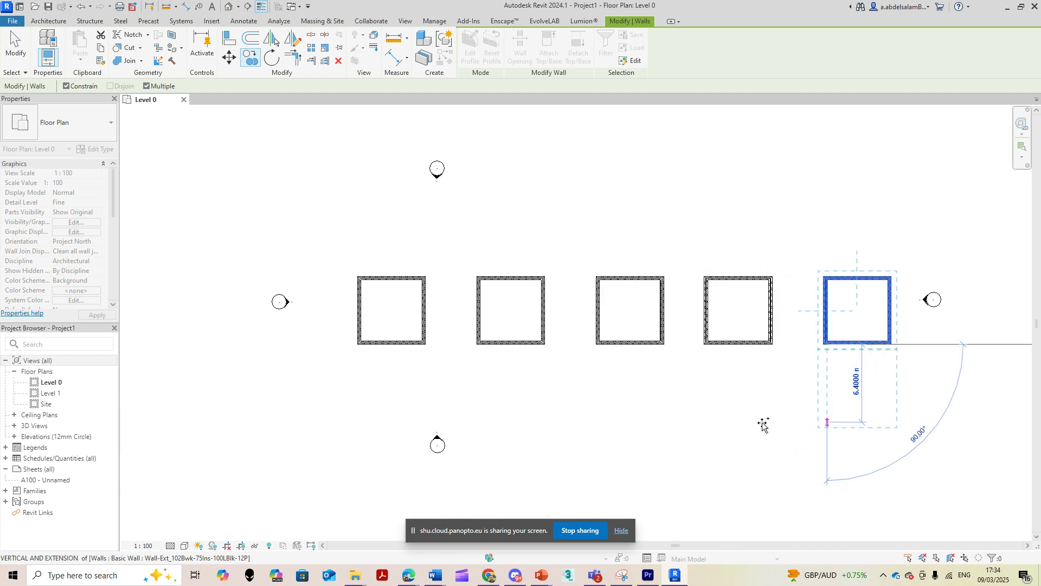
pyautogui.press('Escape')
pyautogui.press('Escape')
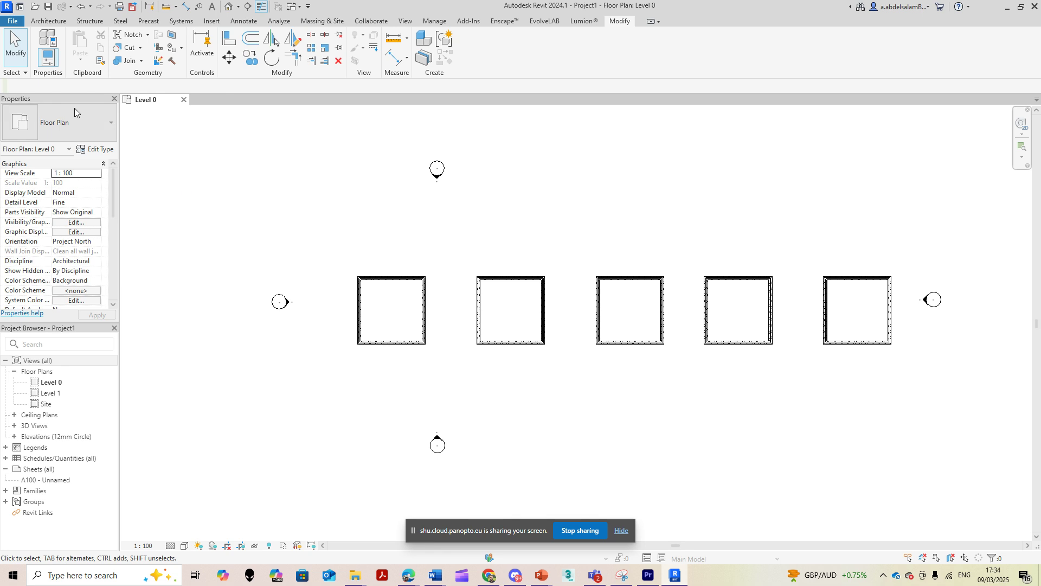
pyautogui.click(53, 21)
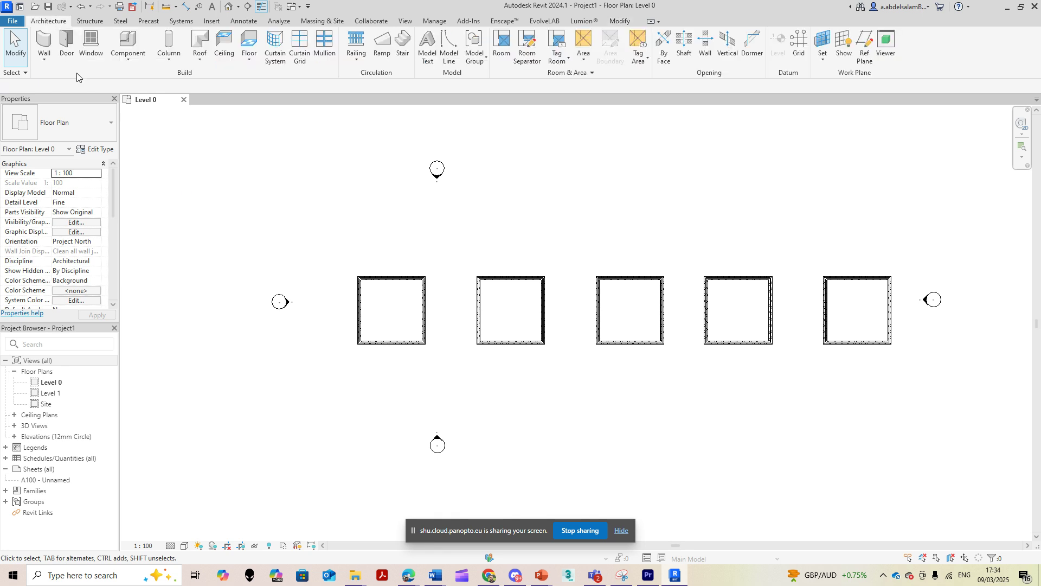
# Step: Start a Roof by Footprint sketch and accept moving it up to Level 1
pyautogui.click(196, 43)
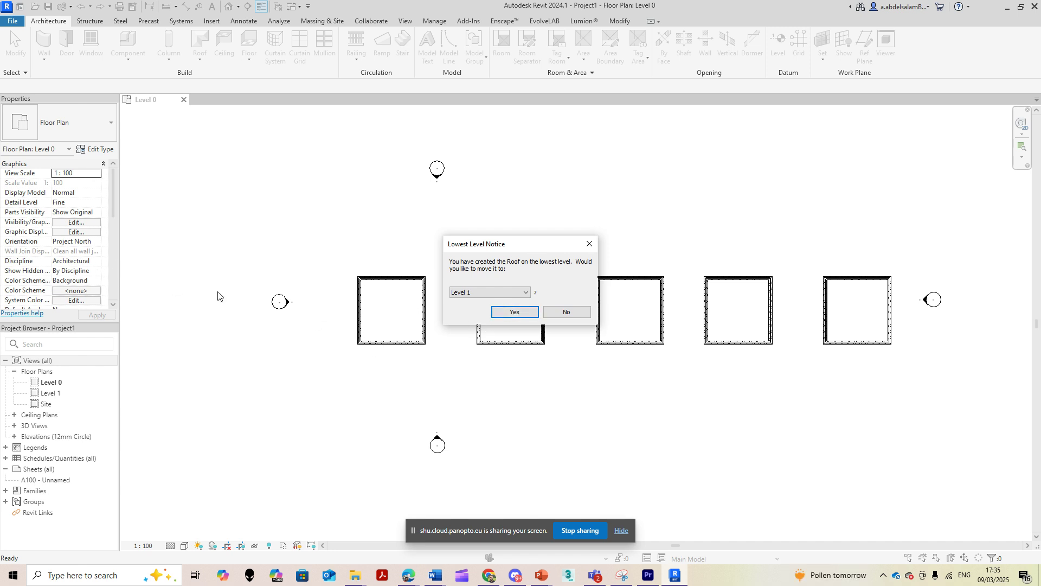
pyautogui.click(515, 312)
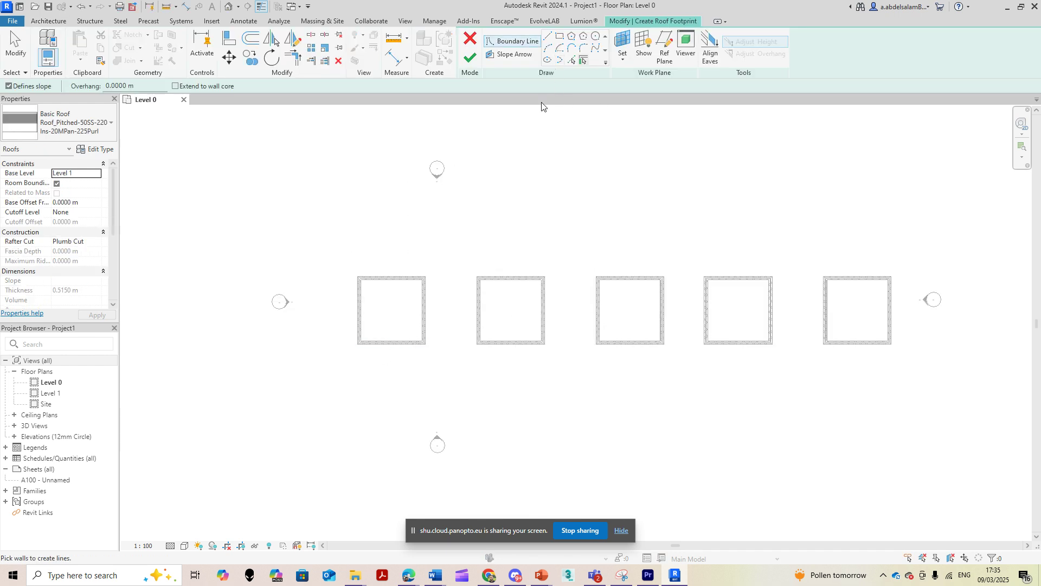
# Step: Draw a rectangular roof footprint with a 1 m offset around the first building
pyautogui.click(564, 39)
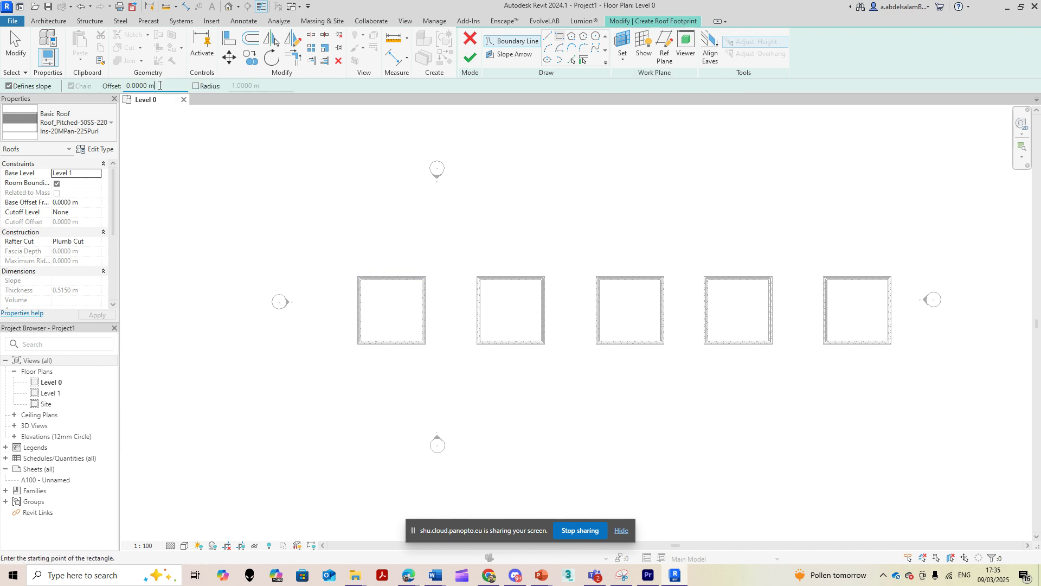
pyautogui.write('1')
pyautogui.click(357, 276)
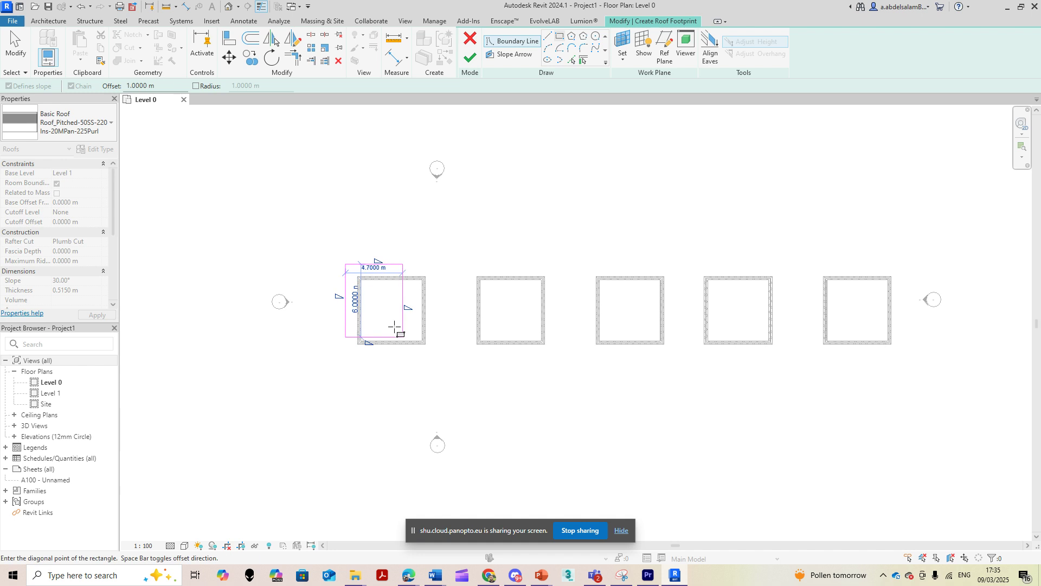
pyautogui.click(425, 344)
pyautogui.scroll(2, 426, 344)
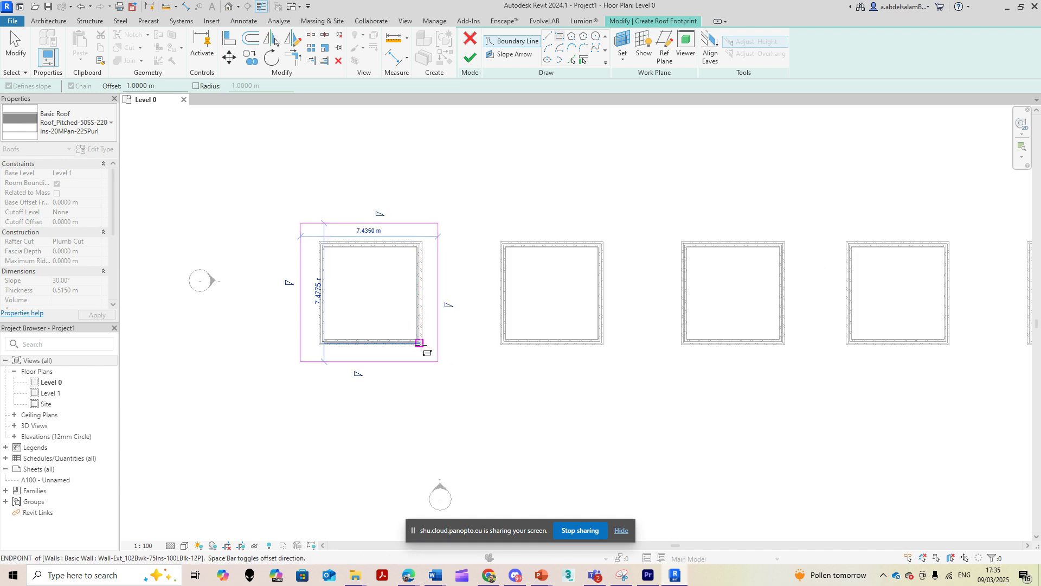
pyautogui.click(423, 345)
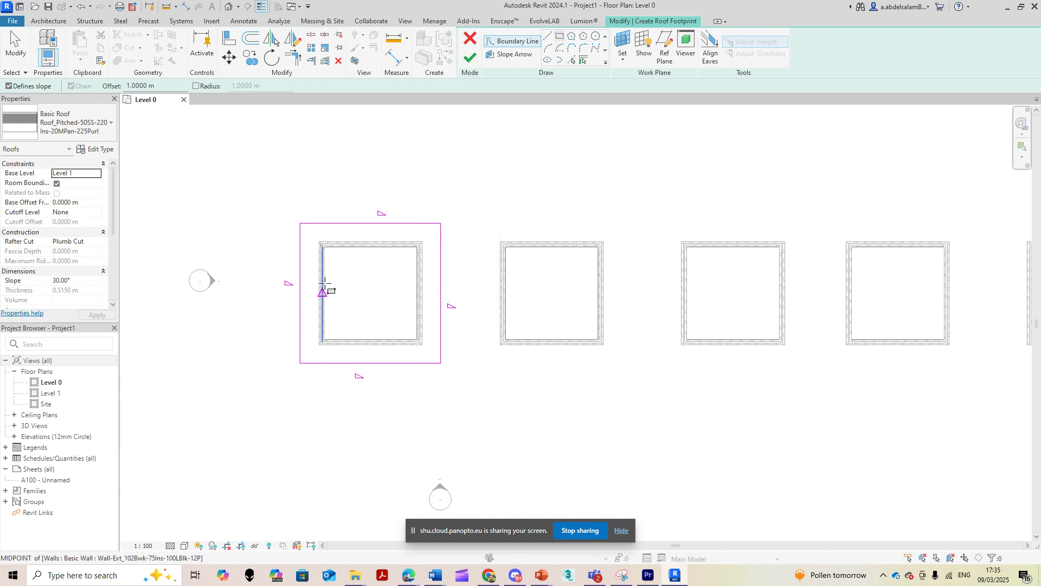
pyautogui.press('Escape')
pyautogui.press('Escape')
# Step: Check the boundary's 30° slope and finish the hipped roof
pyautogui.click(369, 222)
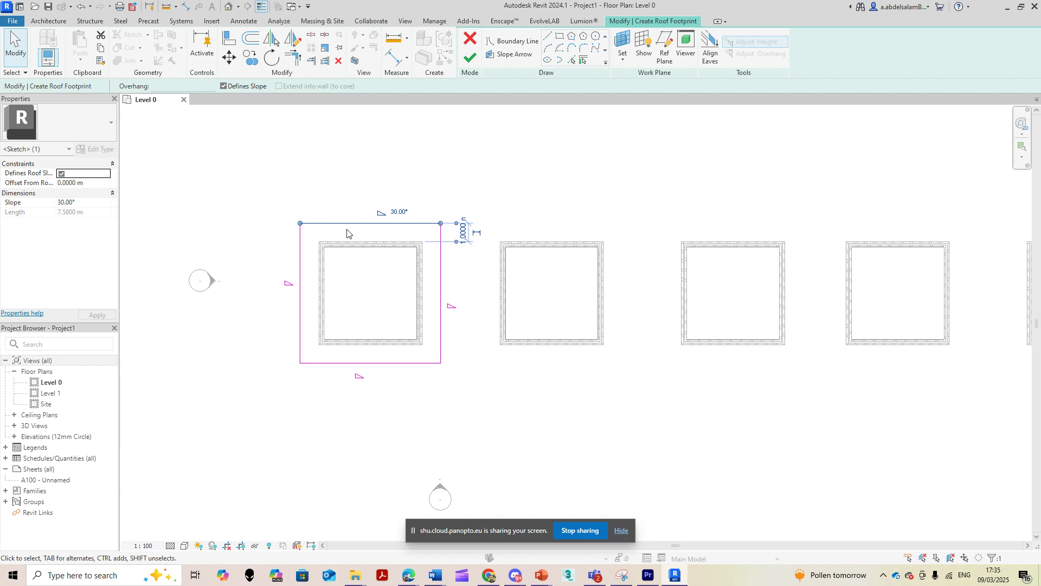
pyautogui.click(410, 394)
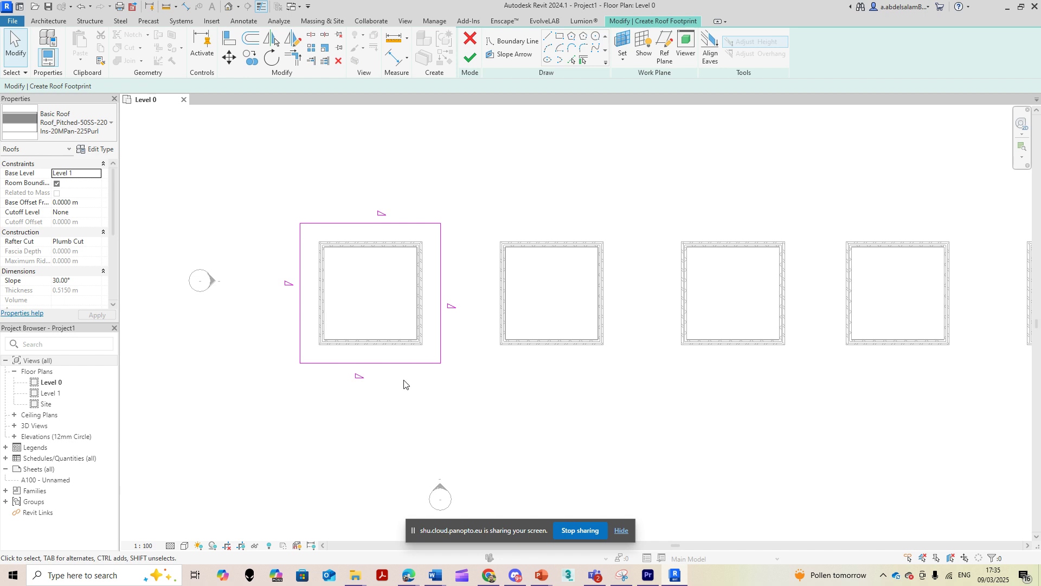
pyautogui.click(471, 59)
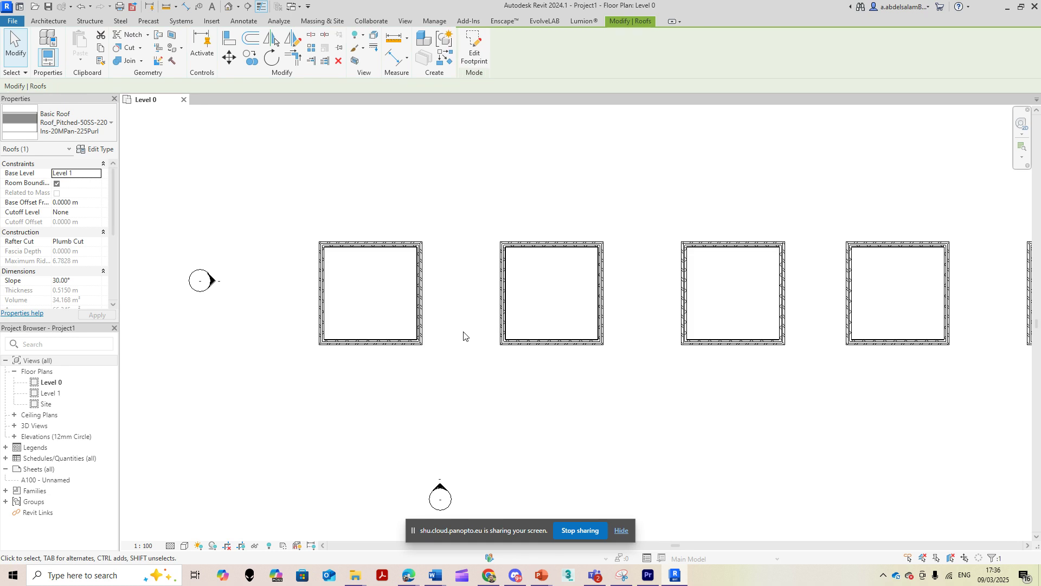
pyautogui.click(228, 8)
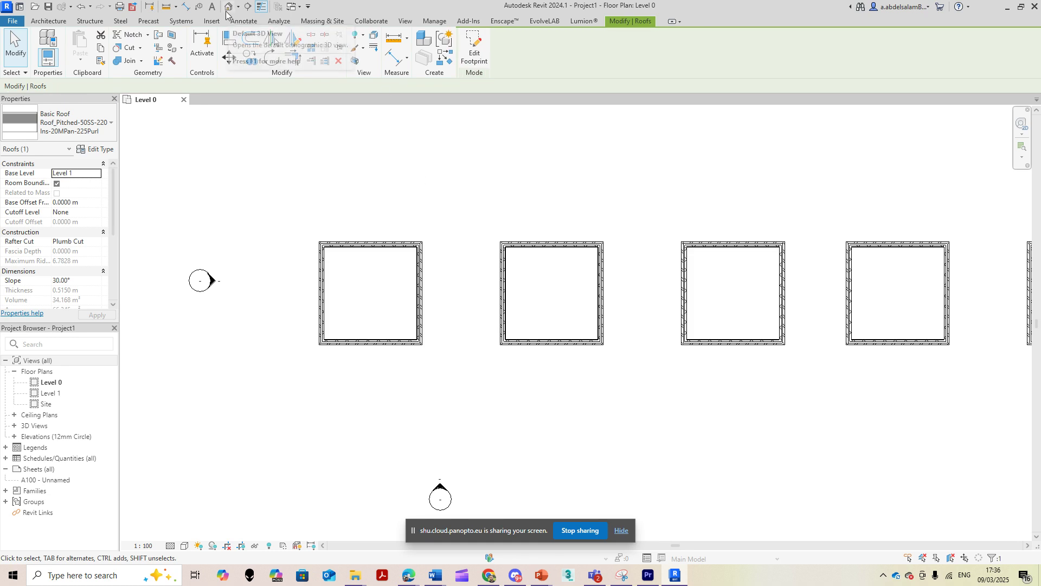
pyautogui.keyDown('shift'); pyautogui.moveTo(822, 345); pyautogui.dragTo(659, 260, button='middle'); pyautogui.keyUp('shift')
pyautogui.scroll(3, 659, 260)
pyautogui.scroll(-3, 659, 261)
pyautogui.scroll(-2, 596, 346)
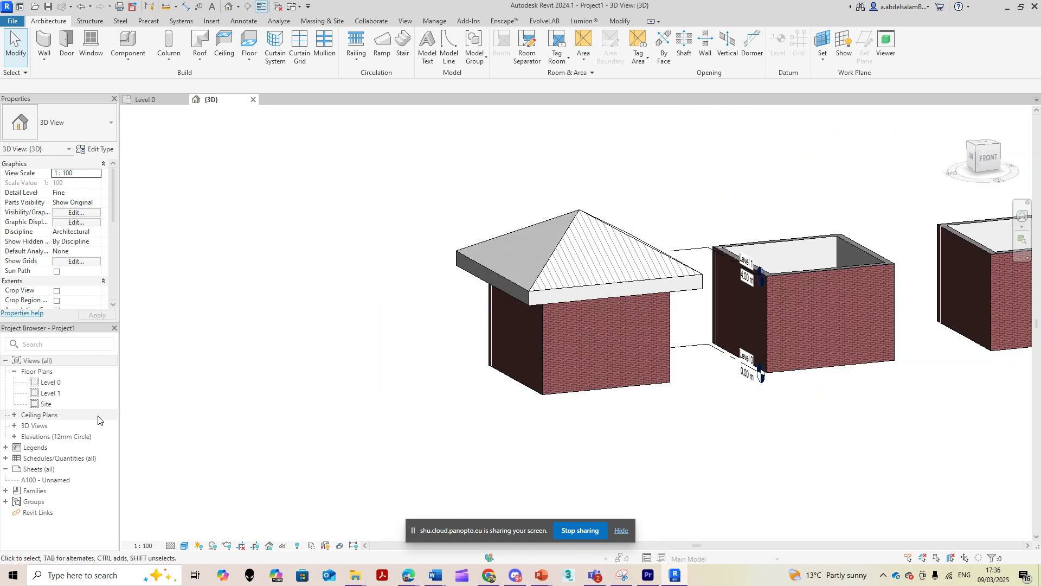
pyautogui.doubleClick(50, 383)
pyautogui.scroll(-4, 455, 279)
pyautogui.click(50, 395)
pyautogui.doubleClick(50, 395)
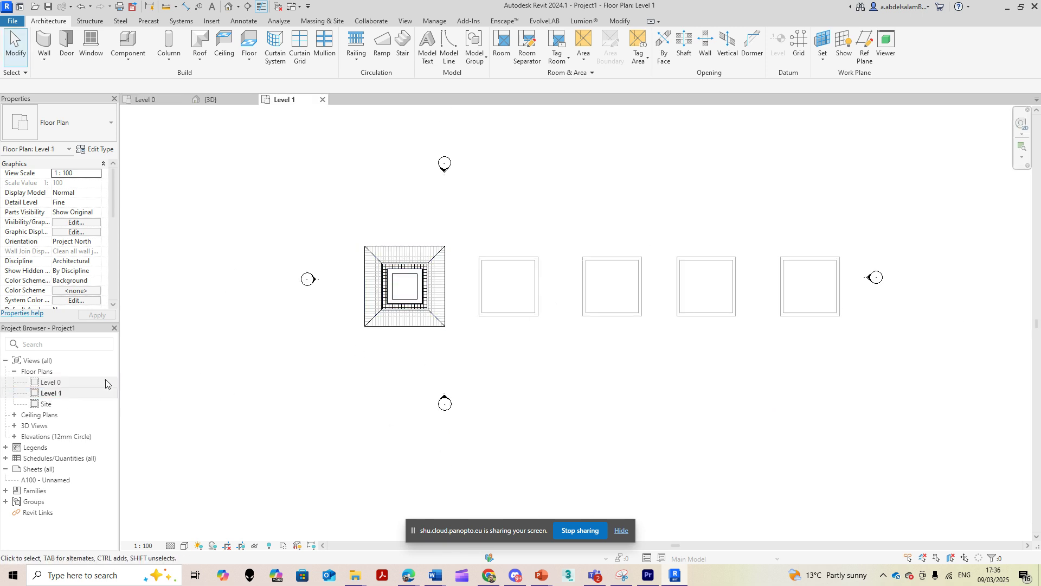
pyautogui.doubleClick(71, 383)
pyautogui.scroll(3, 520, 296)
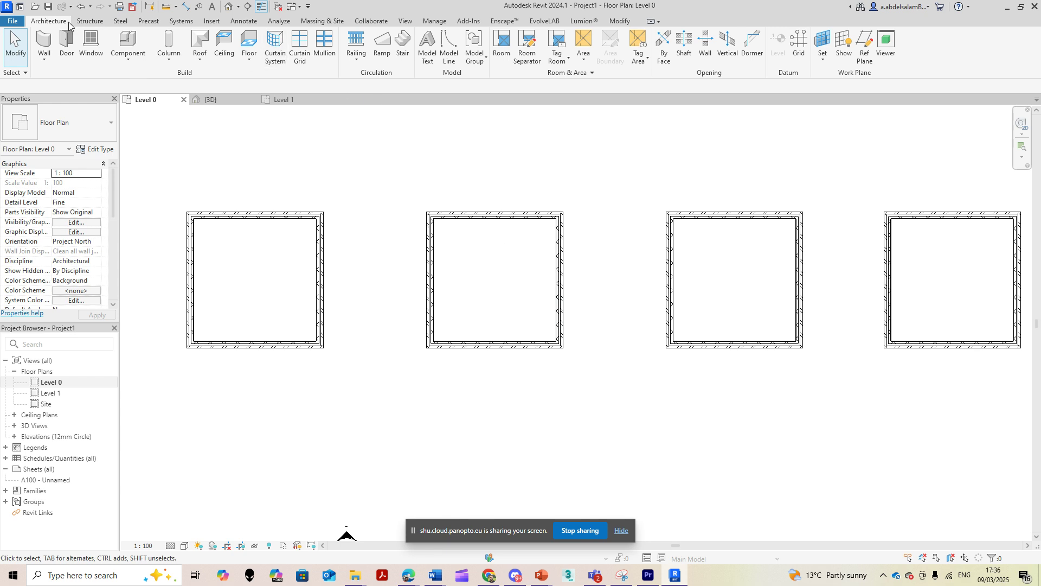
# Step: Cancel the Level 0 roof attempt and restart Roof by Footprint on Level 1
pyautogui.click(200, 41)
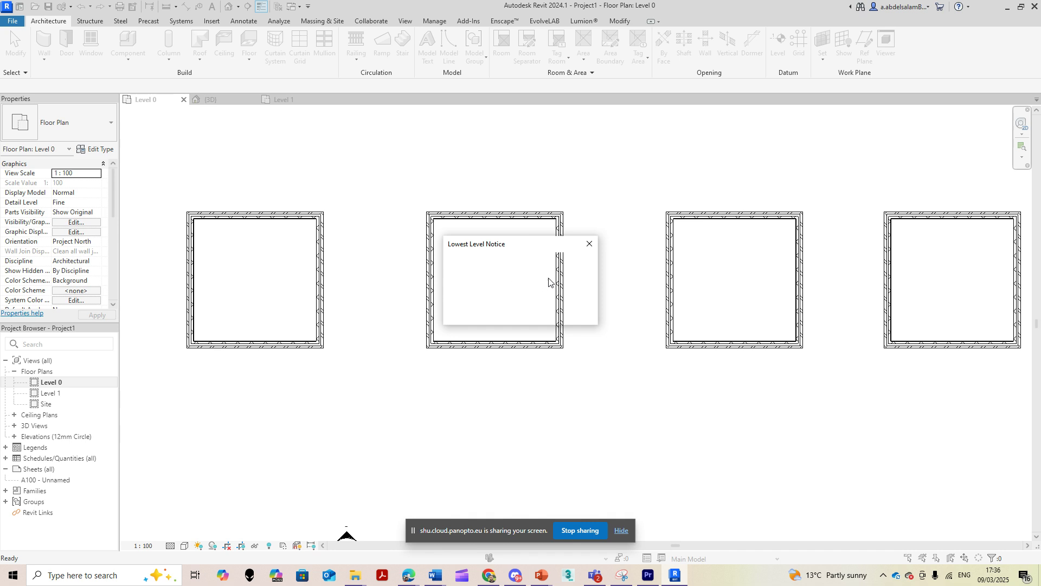
pyautogui.click(590, 244)
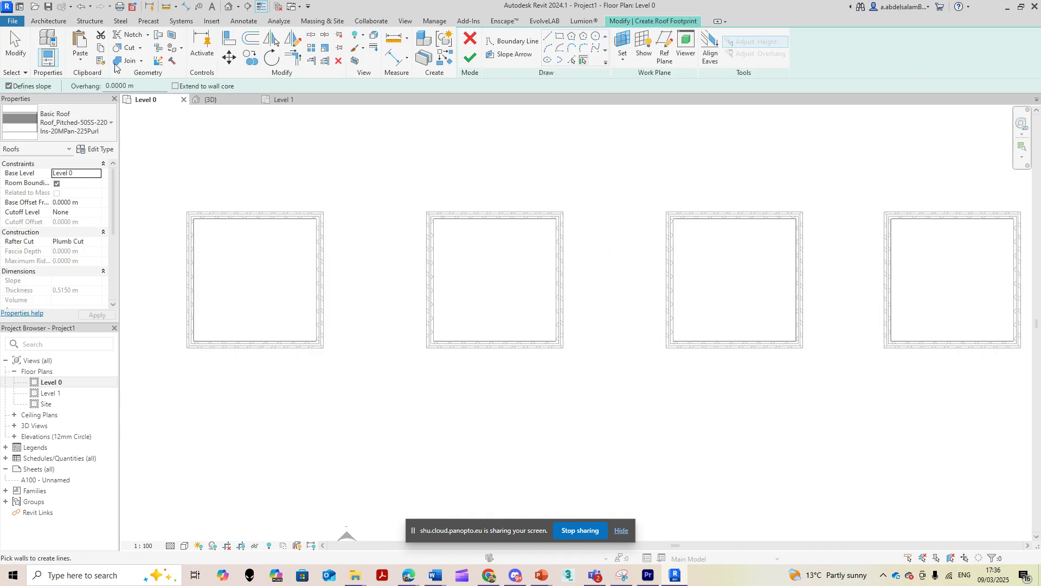
pyautogui.click(48, 20)
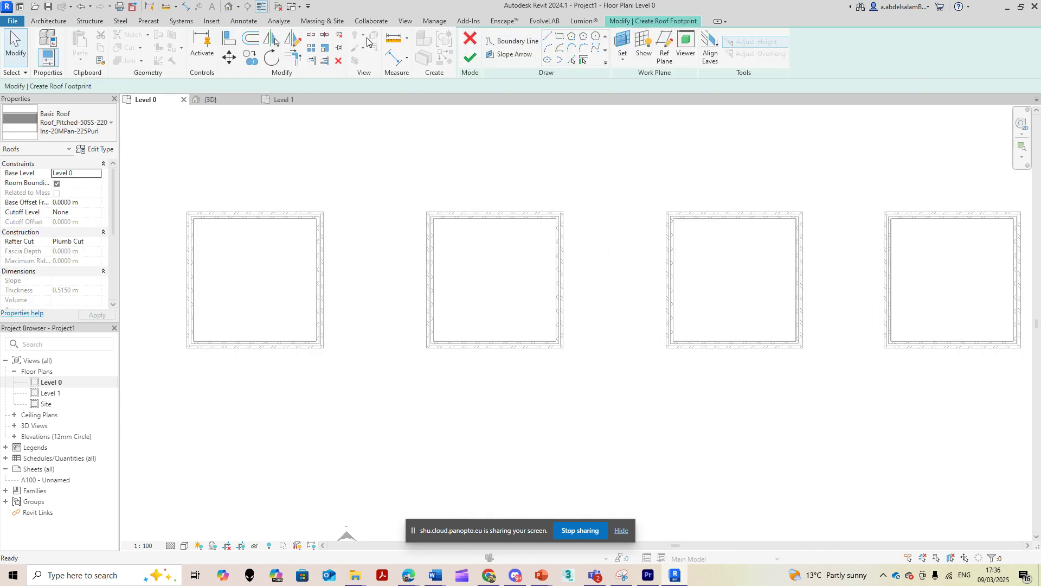
pyautogui.press('Escape')
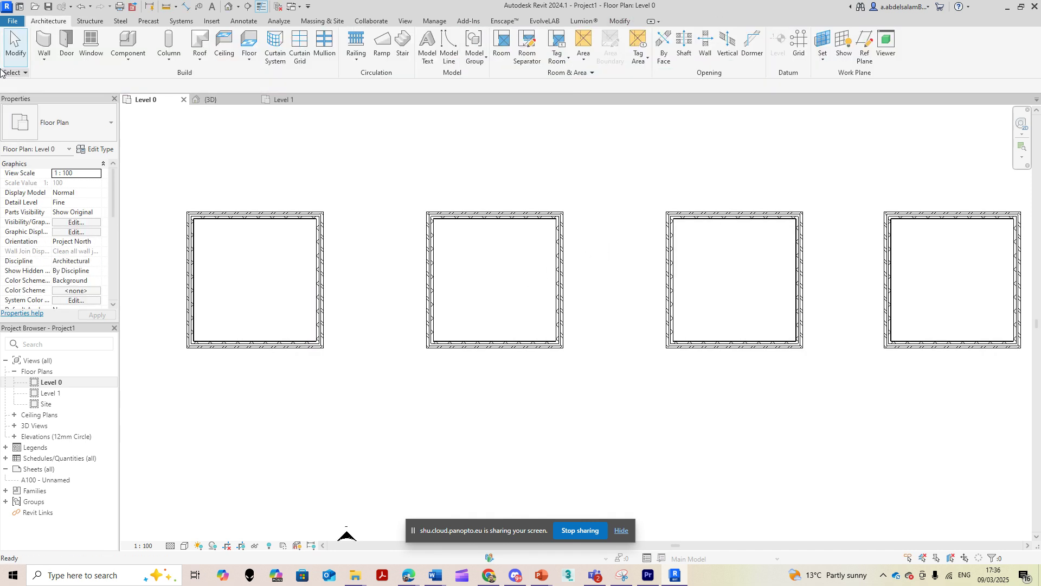
pyautogui.click(199, 41)
pyautogui.click(503, 313)
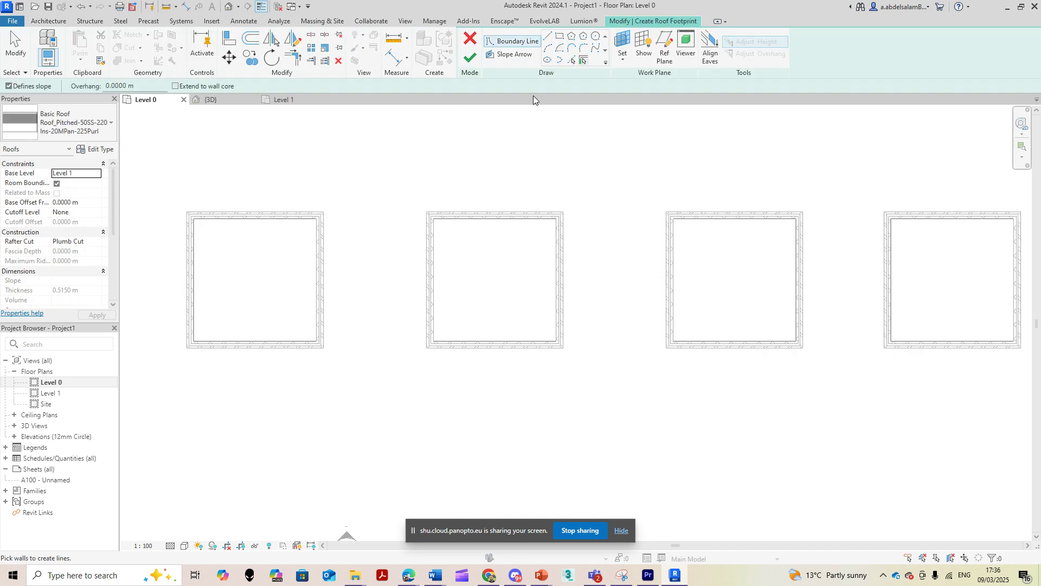
# Step: Clear the offset value and draw a rectangular footprint around the second building
pyautogui.click(560, 37)
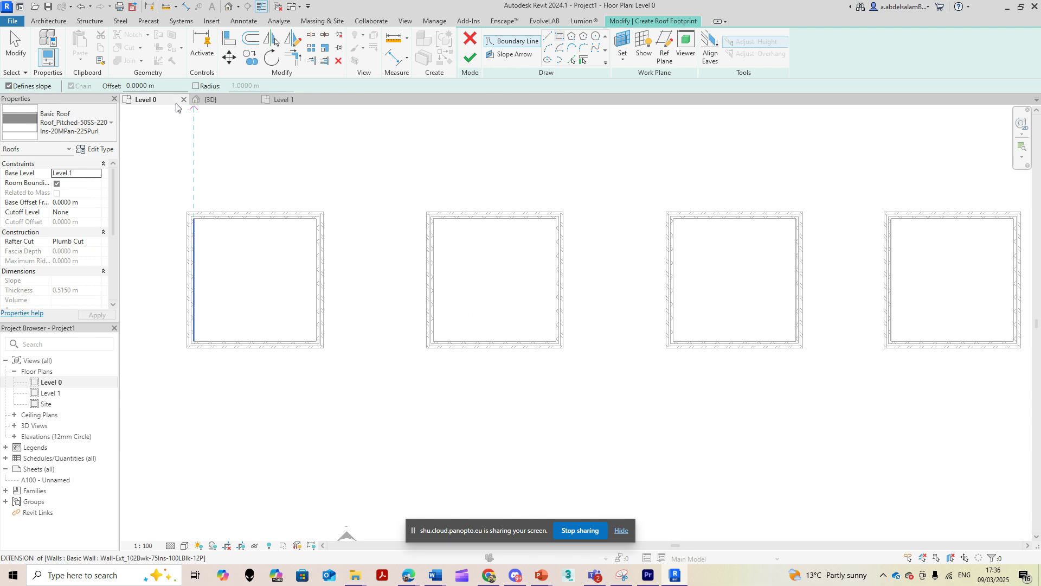
pyautogui.moveTo(156, 85); pyautogui.dragTo(140, 86)
pyautogui.press('BackSpace')
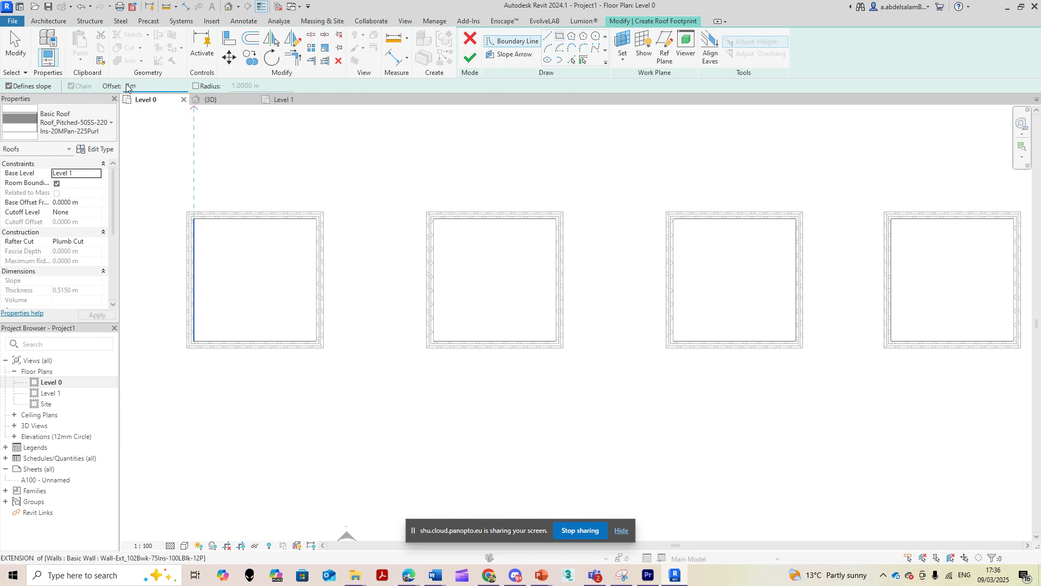
pyautogui.click(427, 212)
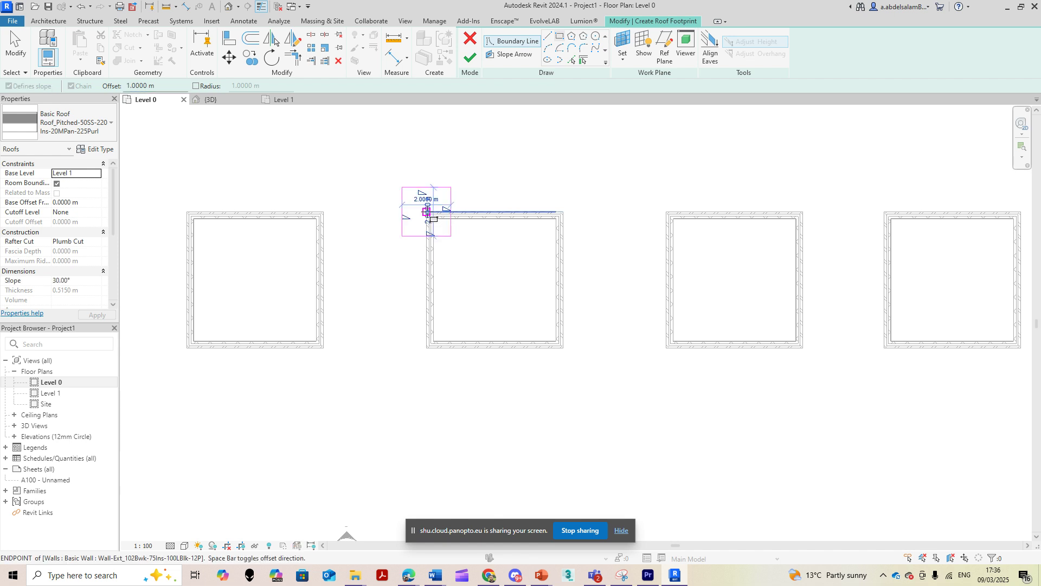
pyautogui.click(563, 348)
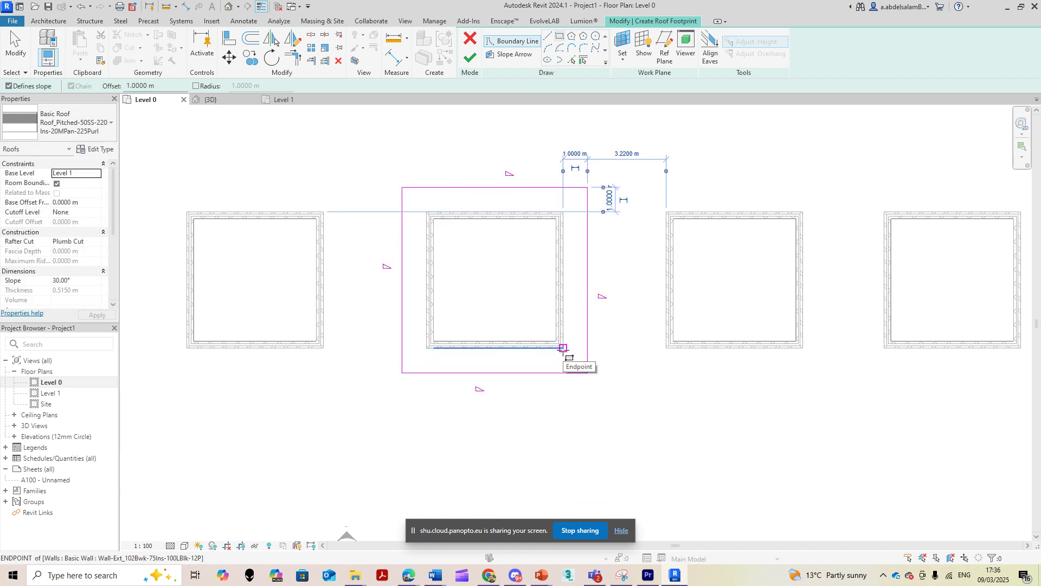
pyautogui.press('Escape')
pyautogui.press('Escape')
# Step: Keep the 30° slope, uncheck Defines Slope on the left and right edges, and finish the gable roof
pyautogui.click(591, 327)
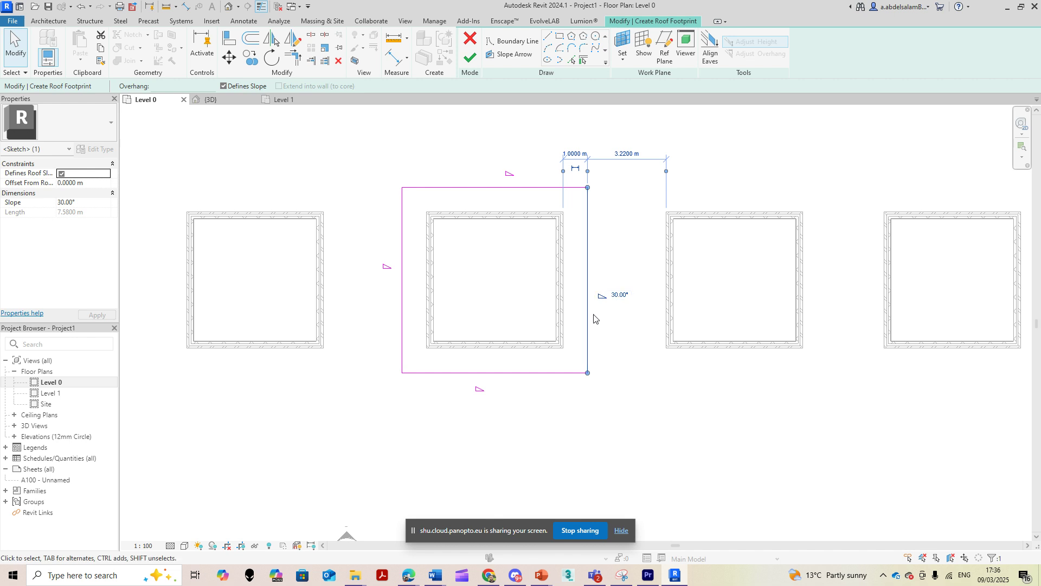
pyautogui.click(605, 298)
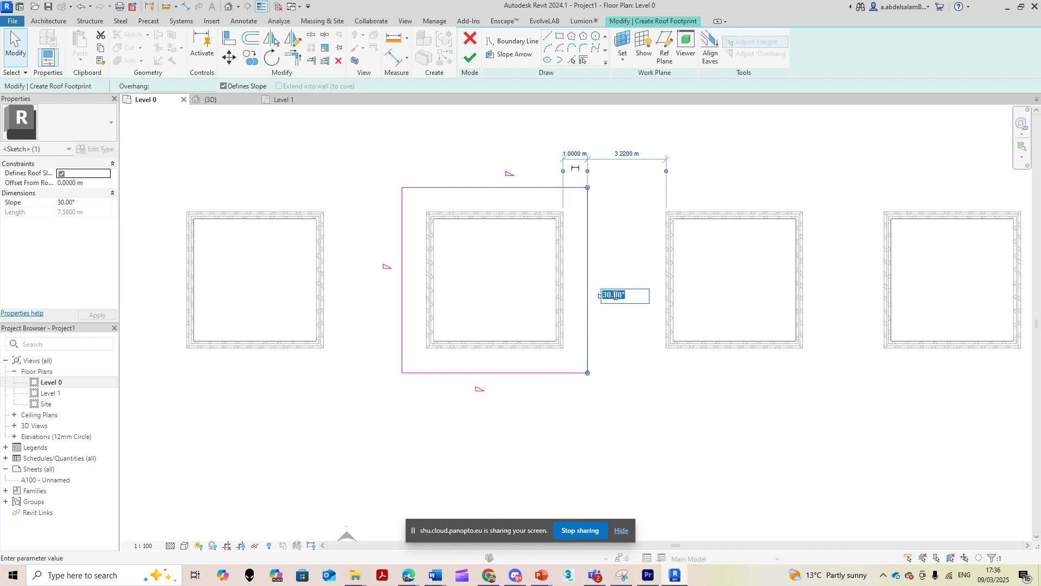
pyautogui.press('Return')
pyautogui.moveTo(626, 344); pyautogui.dragTo(379, 295)
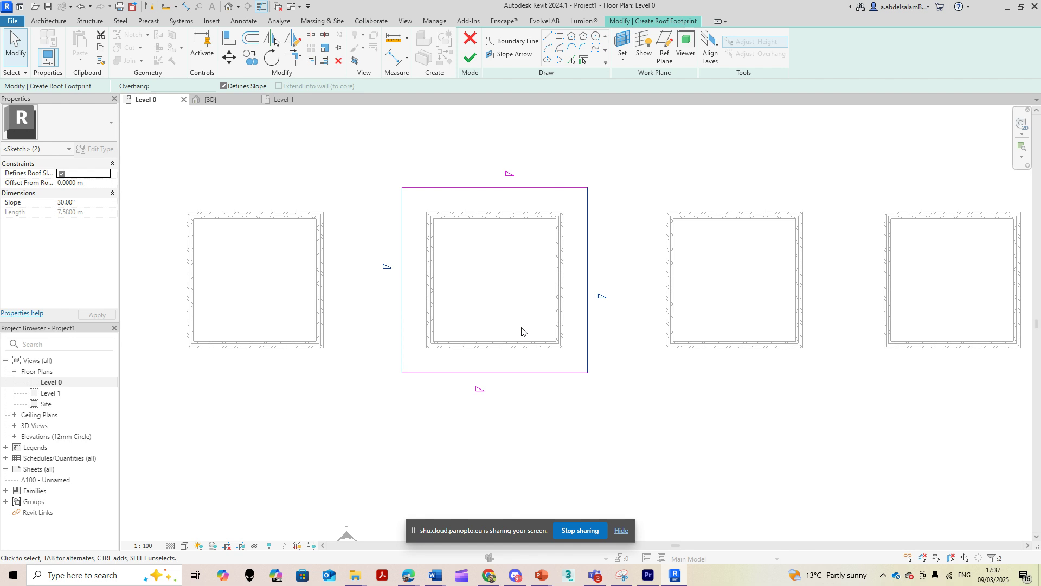
pyautogui.click(222, 86)
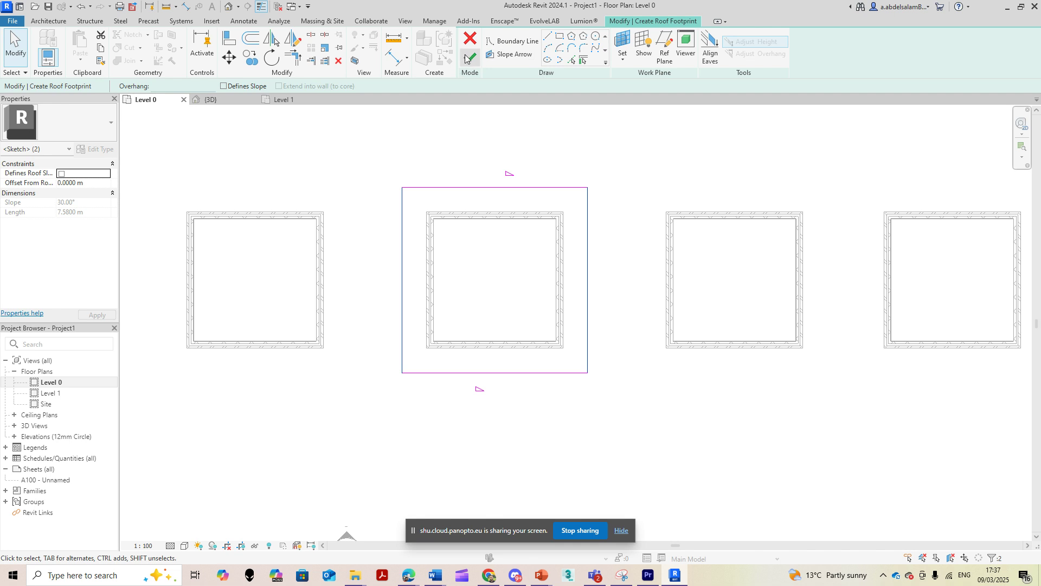
pyautogui.click(486, 191)
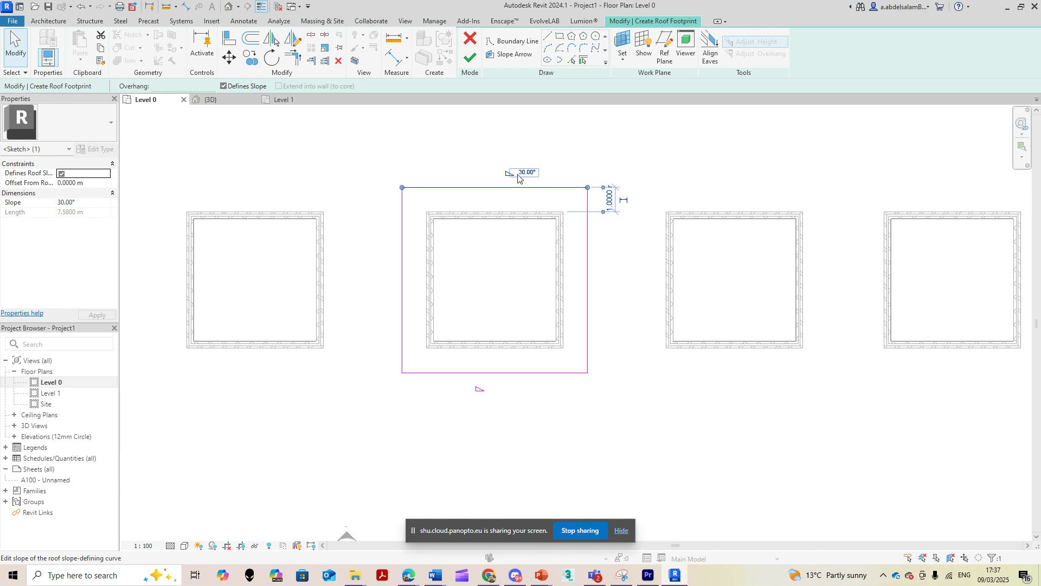
pyautogui.click(468, 61)
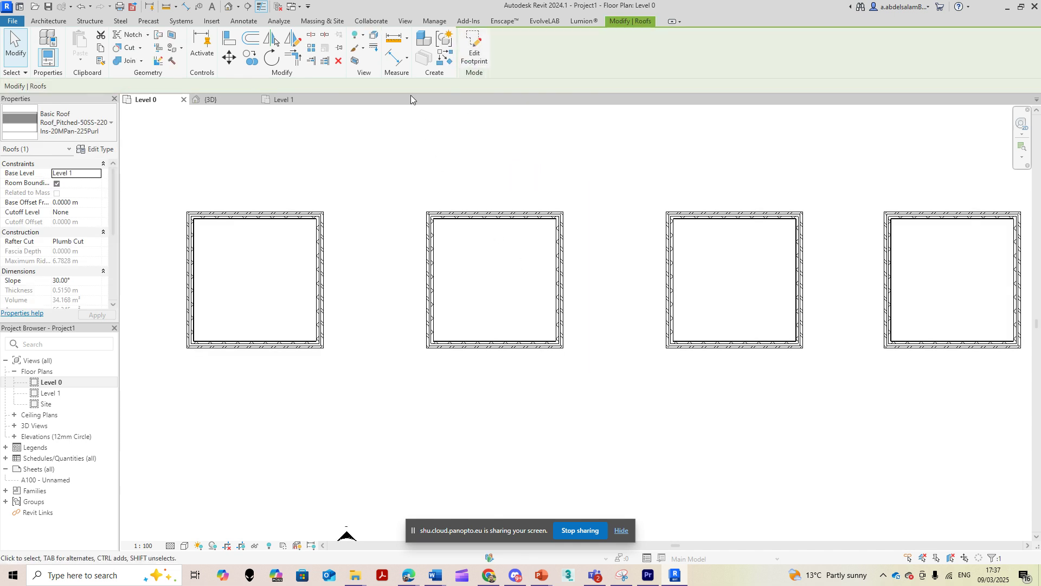
# Step: In the default 3D view, attach the gable house's four walls to its roof
pyautogui.click(226, 6)
pyautogui.keyDown('shift'); pyautogui.moveTo(740, 364); pyautogui.dragTo(582, 257, button='middle'); pyautogui.keyUp('shift')
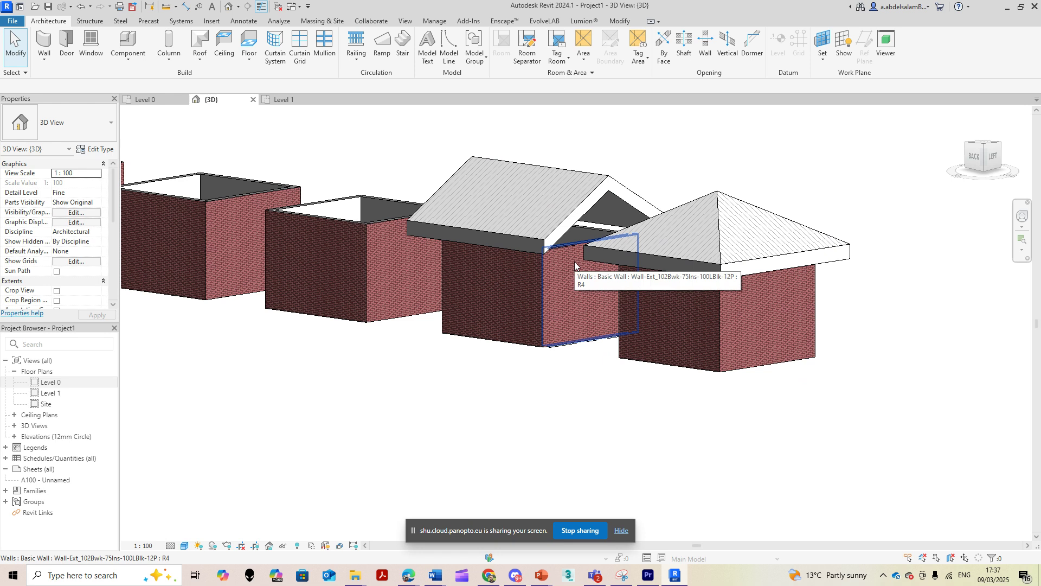
pyautogui.scroll(2, 575, 261)
pyautogui.scroll(3, 573, 261)
pyautogui.scroll(-1, 570, 261)
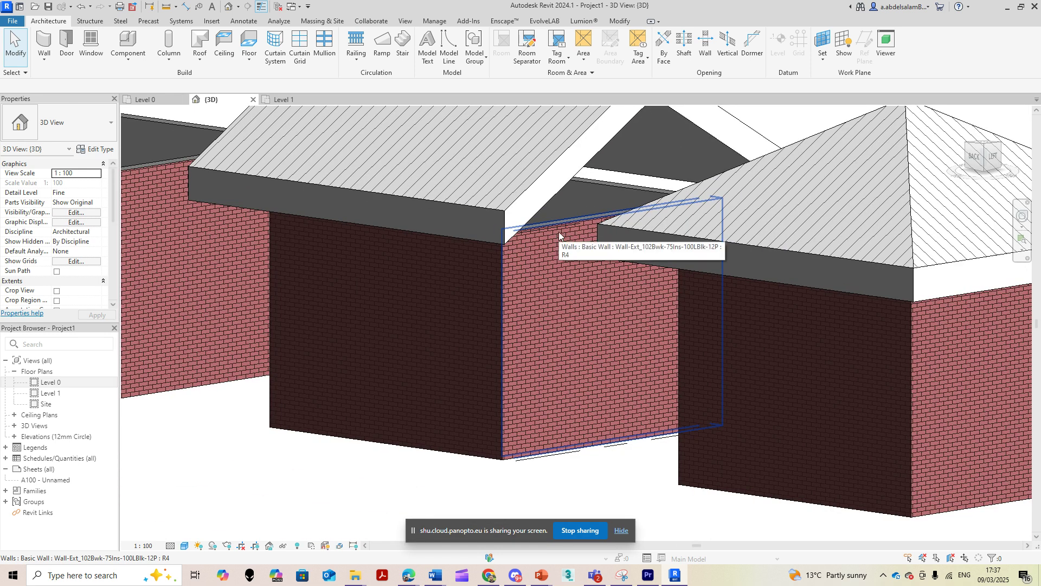
pyautogui.press('Tab')
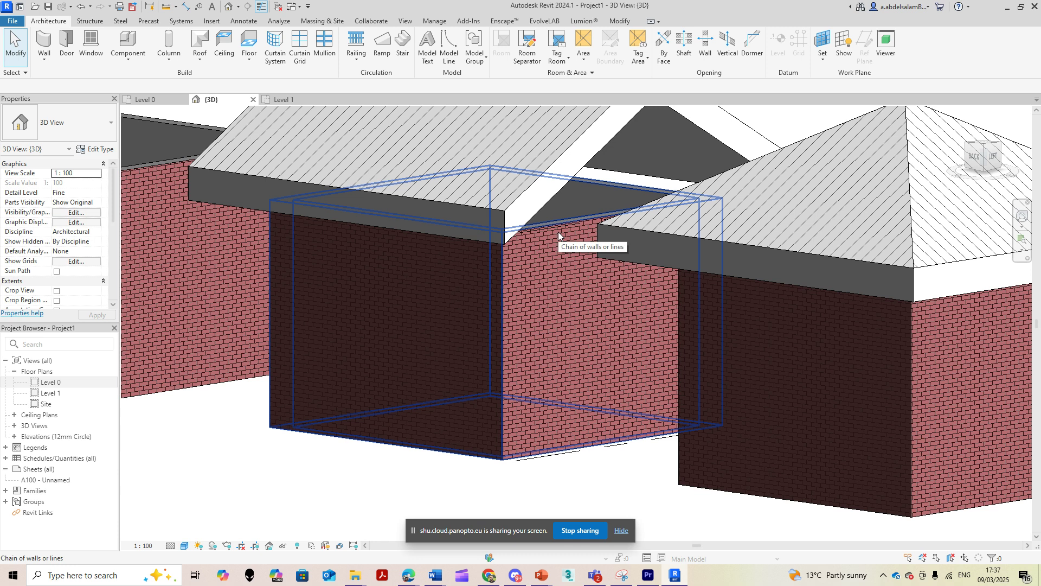
pyautogui.click(558, 232)
pyautogui.click(549, 43)
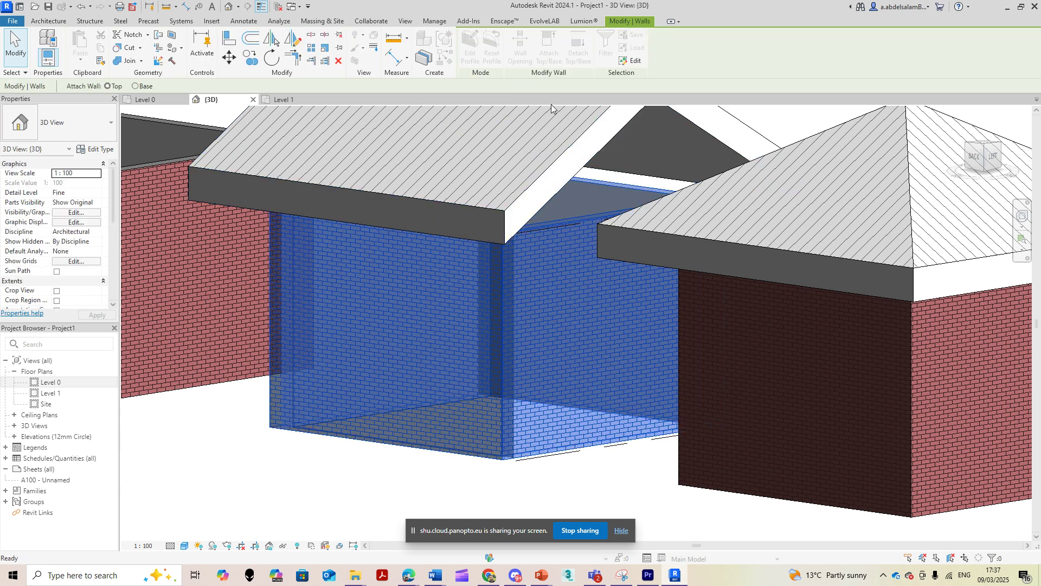
pyautogui.click(557, 166)
# Step: Inspect the attached walls from a front-left angle, then return to the Level 0 plan
pyautogui.keyDown('shift'); pyautogui.moveTo(425, 297); pyautogui.dragTo(892, 288, button='middle'); pyautogui.keyUp('shift')
pyautogui.scroll(-3, 626, 382)
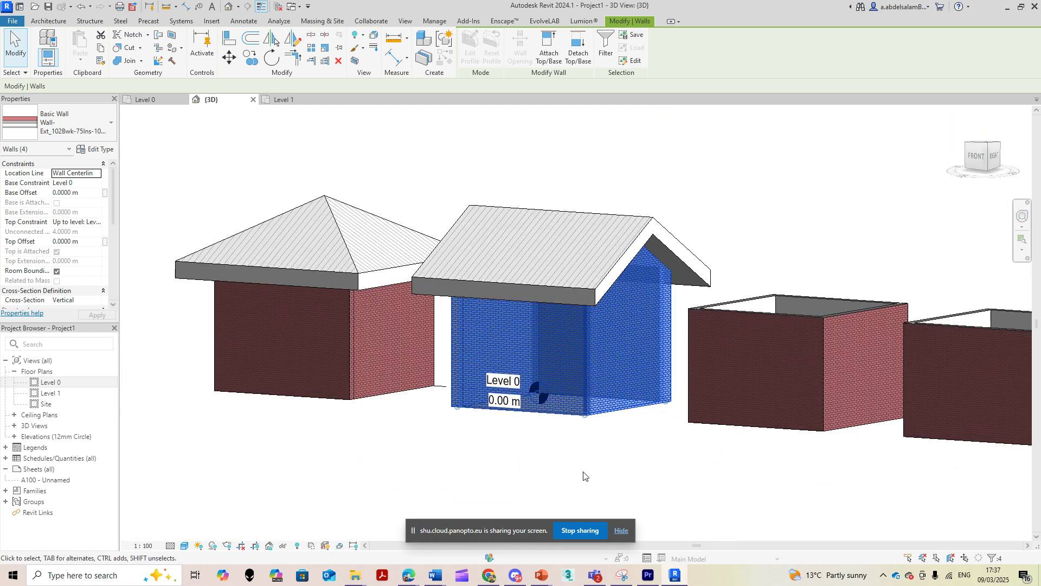
pyautogui.keyDown('shift'); pyautogui.moveTo(583, 465); pyautogui.dragTo(570, 510, button='middle'); pyautogui.keyUp('shift')
pyautogui.click(660, 468)
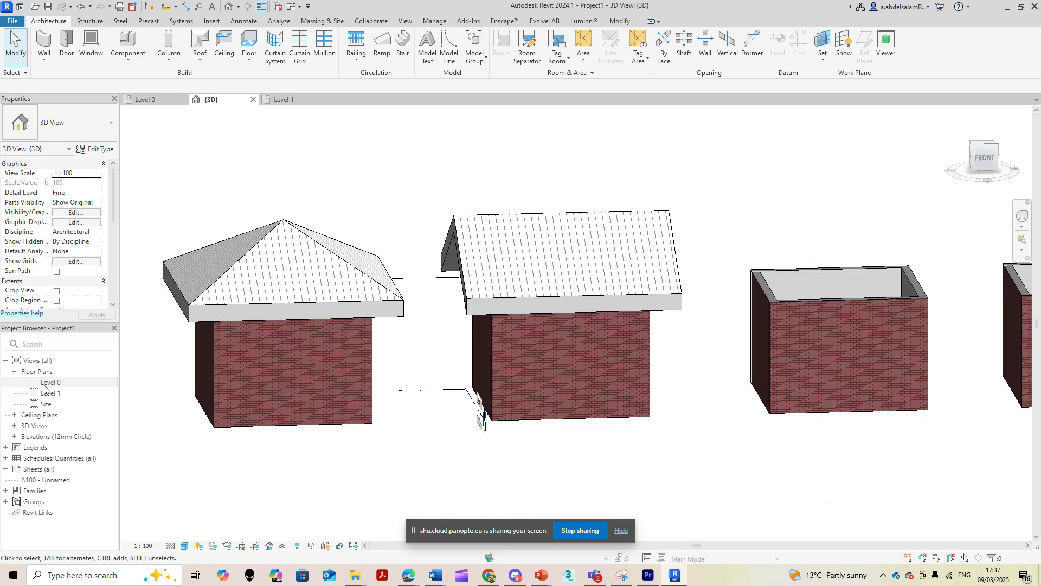
pyautogui.doubleClick(51, 382)
pyautogui.scroll(-3, 430, 279)
# Step: Start a Level 1 roof footprint and draw a 1 m offset rectangle around the third building
pyautogui.scroll(3, 488, 332)
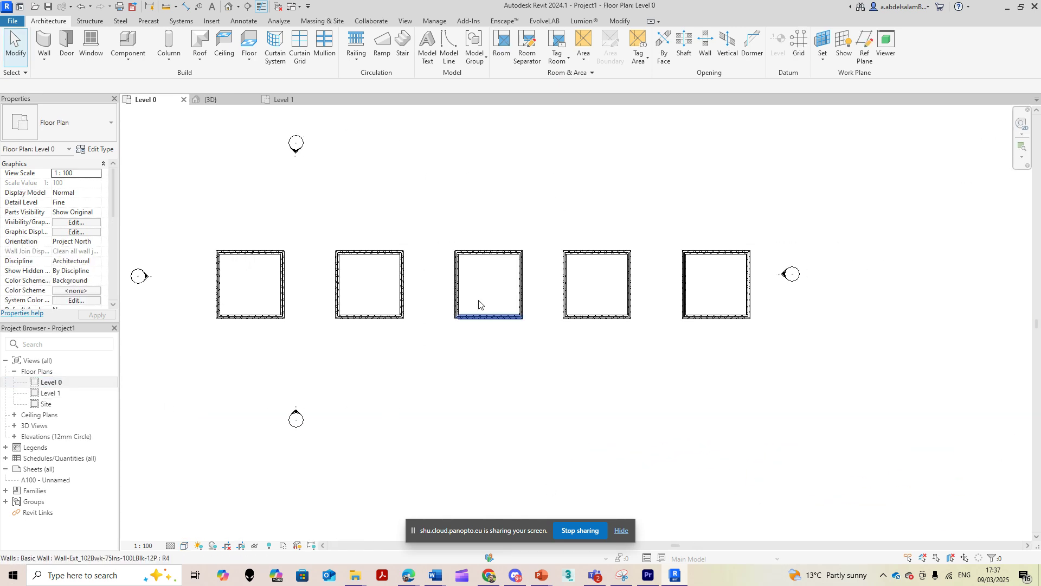
pyautogui.scroll(2, 445, 303)
pyautogui.scroll(-3, 425, 298)
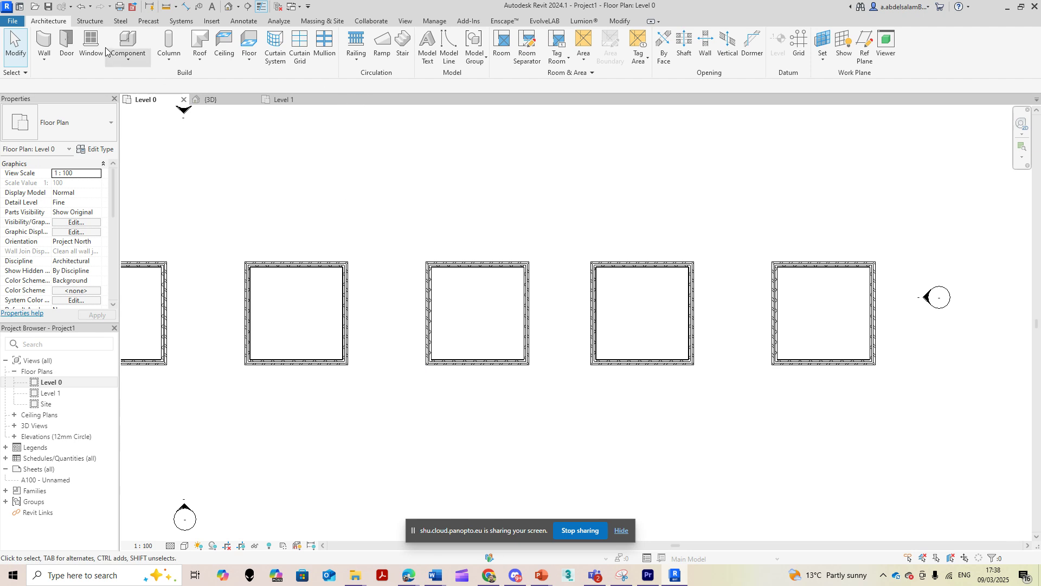
pyautogui.click(199, 39)
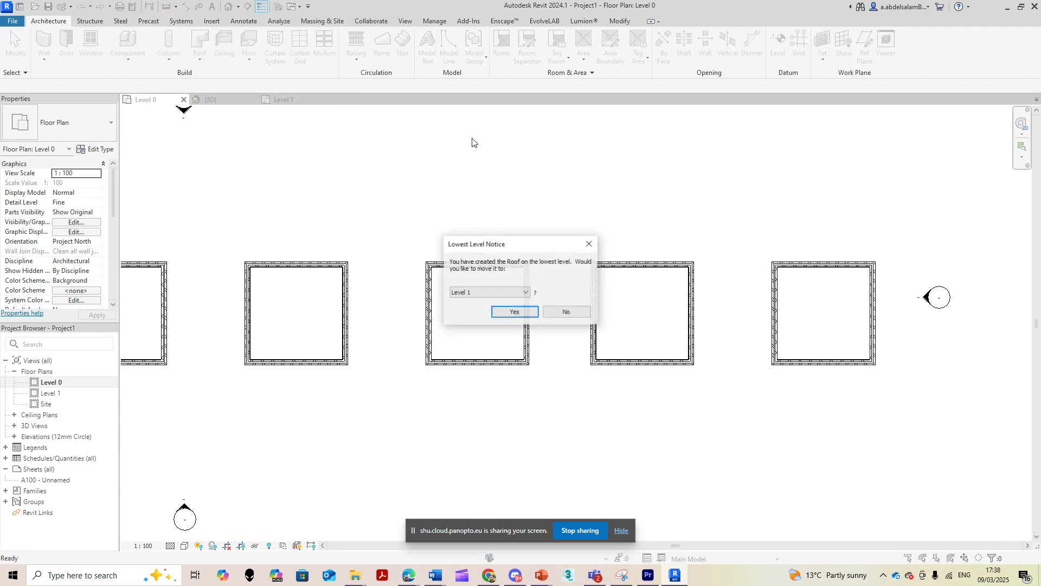
pyautogui.click(513, 312)
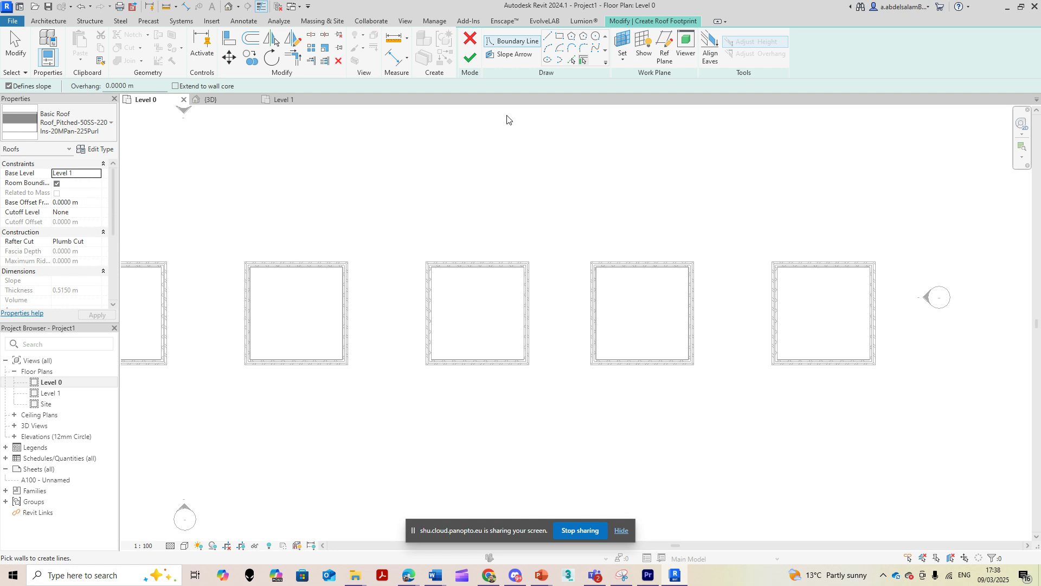
pyautogui.click(559, 37)
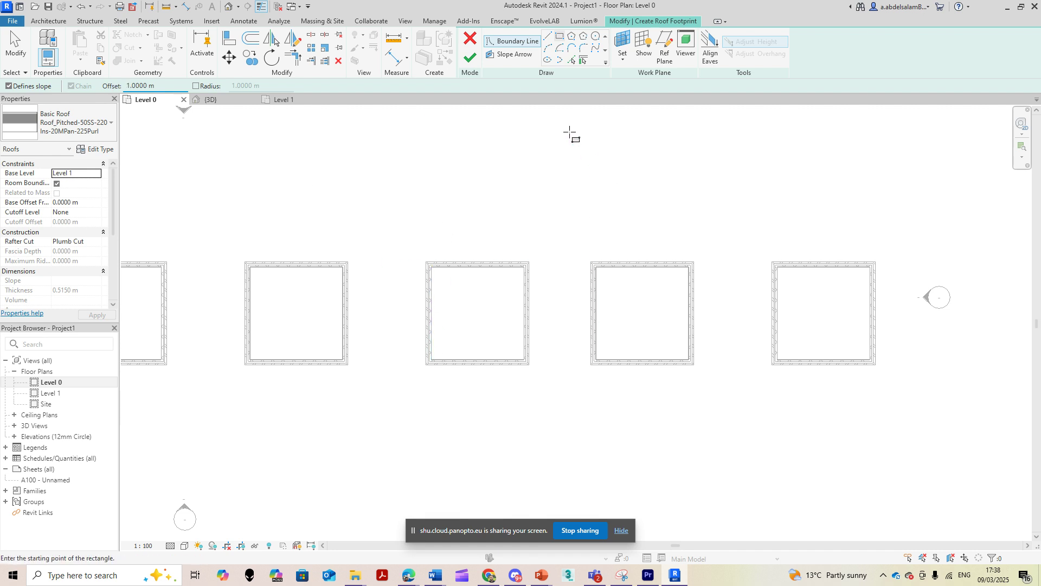
pyautogui.scroll(2, 430, 268)
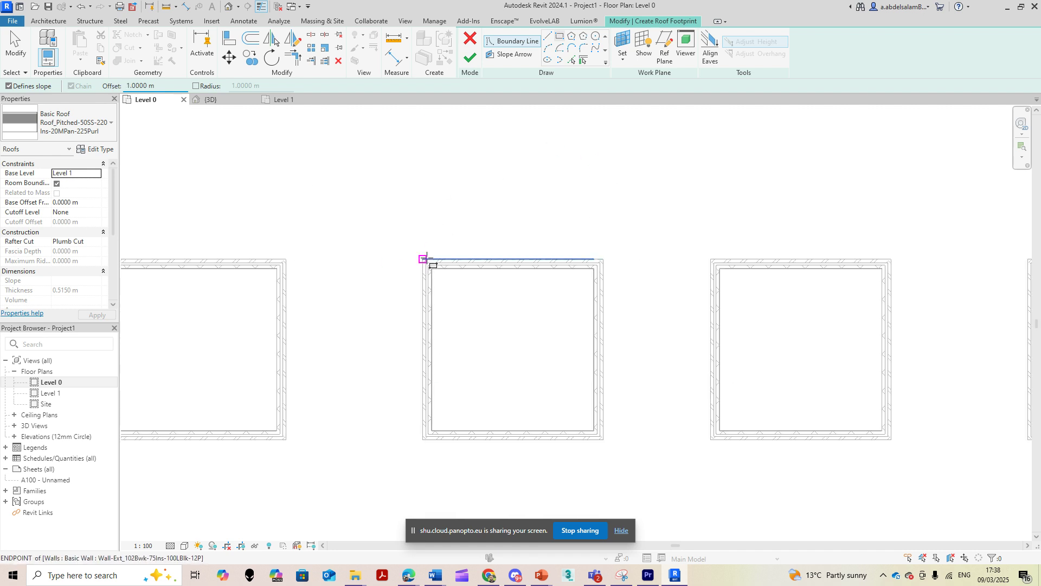
pyautogui.click(423, 260)
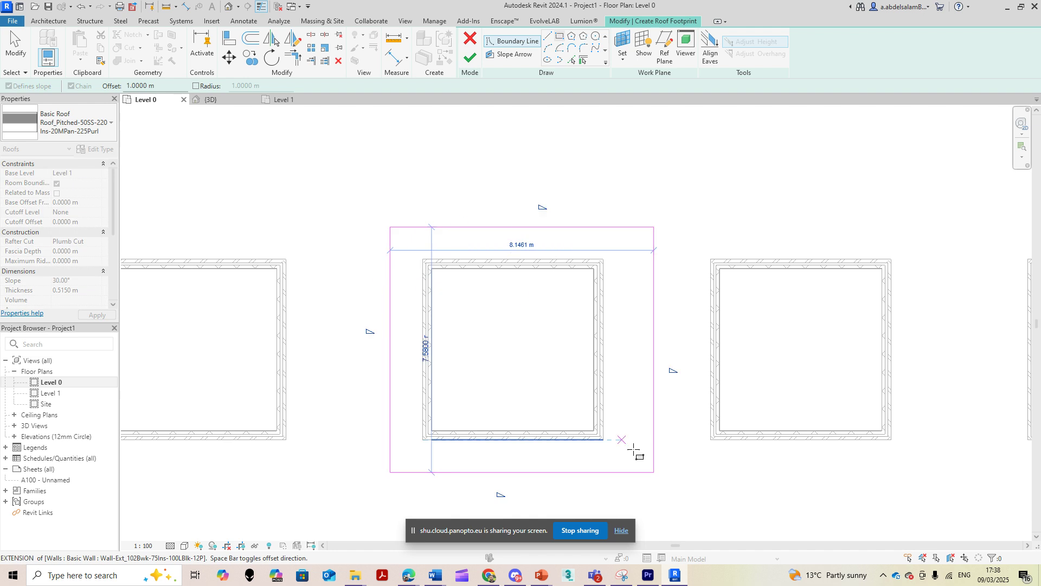
pyautogui.click(603, 439)
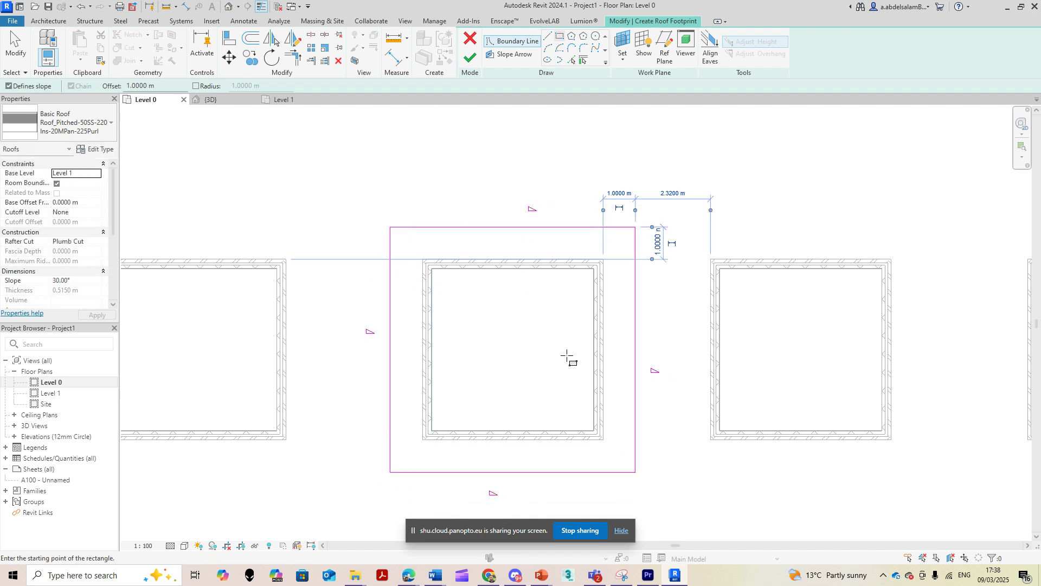
pyautogui.press('Escape')
pyautogui.press('Escape')
# Step: Uncheck Defines Slope on the top, right and bottom edges and finish the shed roof
pyautogui.click(589, 230)
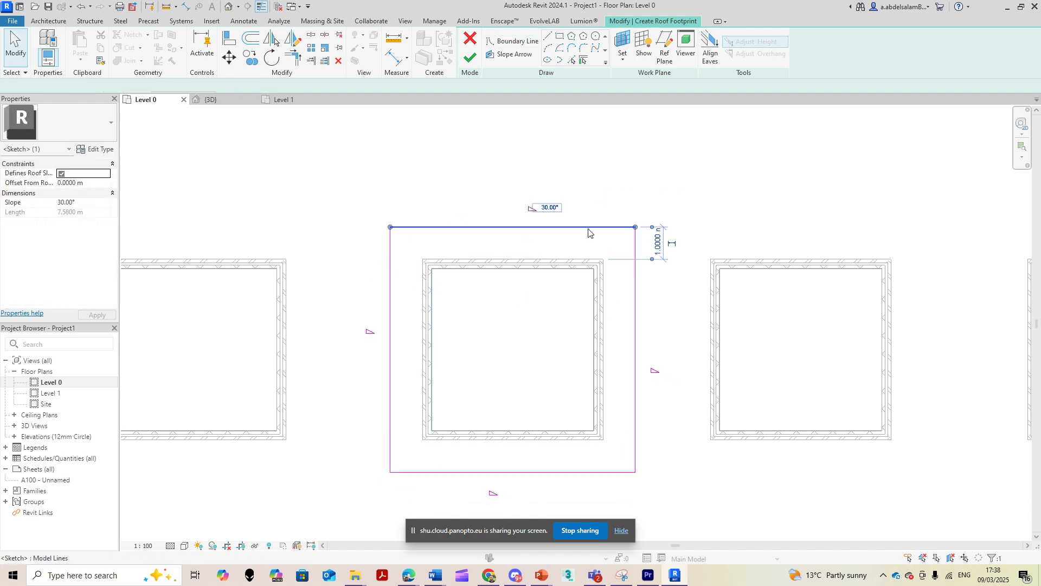
pyautogui.keyDown('ctrl'); pyautogui.click(635, 344); pyautogui.keyUp('ctrl')
pyautogui.keyDown('ctrl'); pyautogui.click(595, 473); pyautogui.keyUp('ctrl')
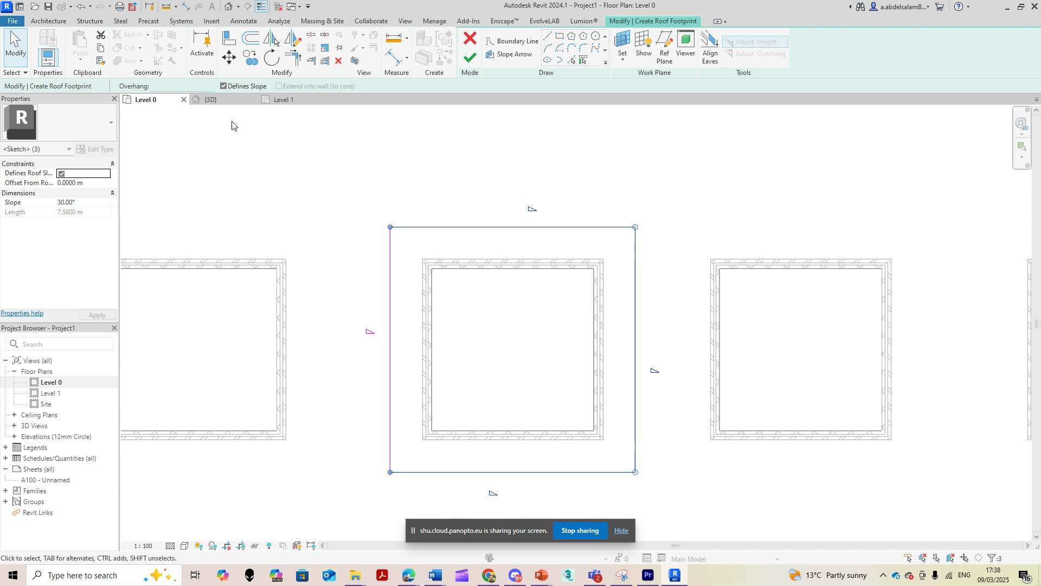
pyautogui.click(223, 87)
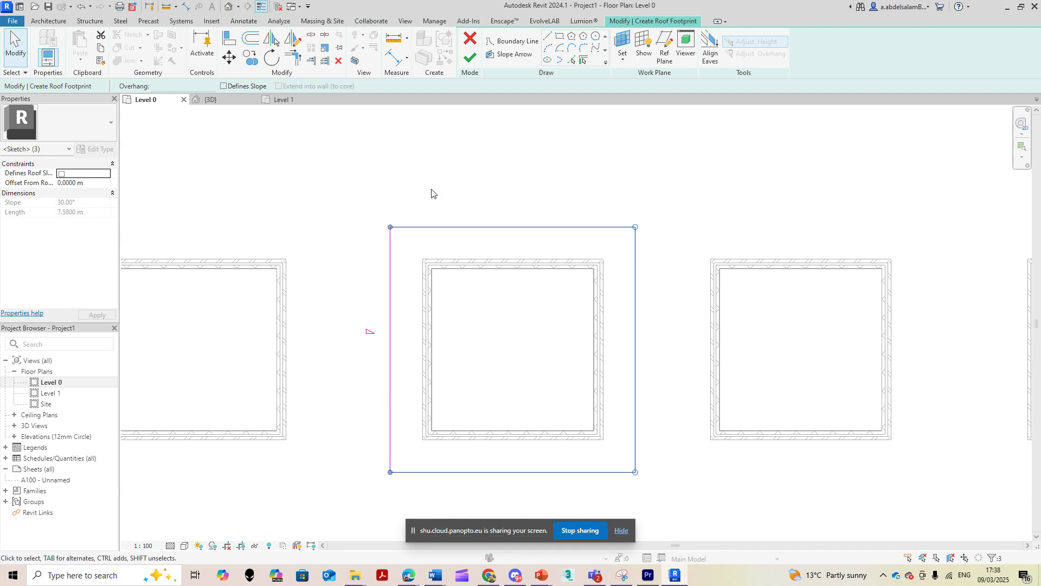
pyautogui.click(467, 60)
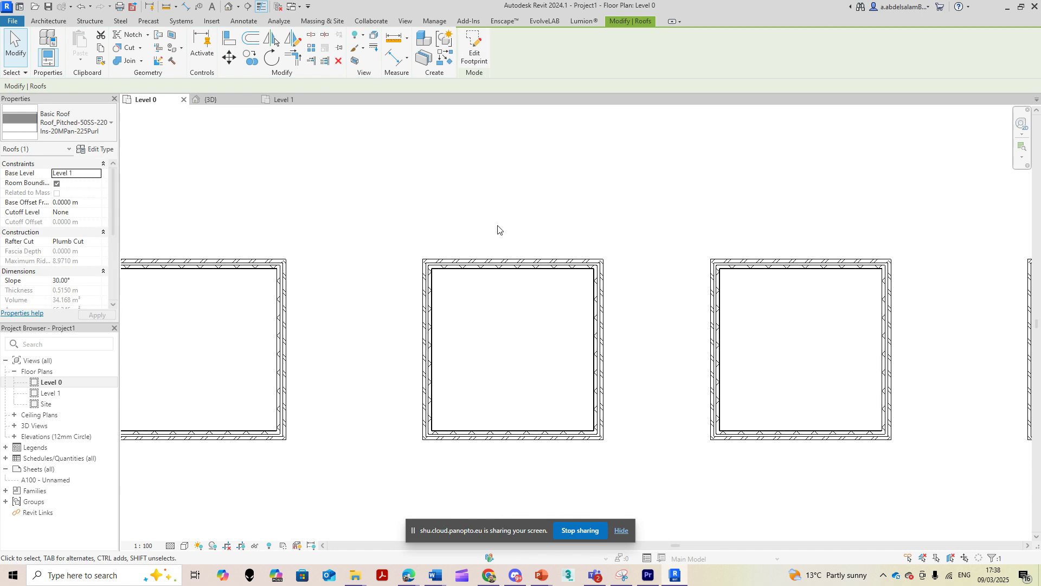
# Step: In 3D, attach the third house's four walls to the shed roof, then reopen the Level 0 plan
pyautogui.click(230, 10)
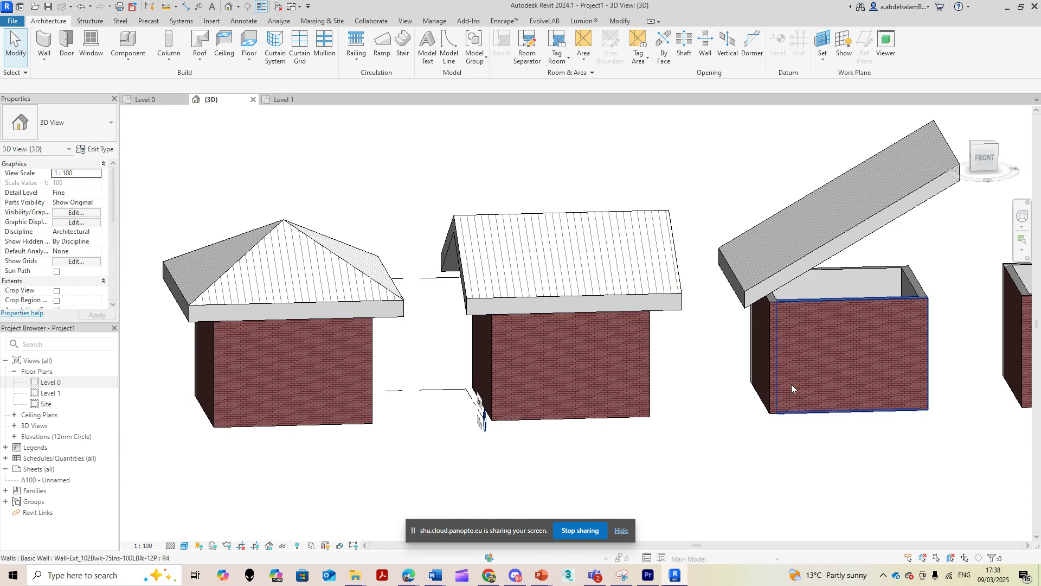
pyautogui.keyDown('shift'); pyautogui.moveTo(796, 384); pyautogui.dragTo(718, 374, button='middle'); pyautogui.keyUp('shift')
pyautogui.scroll(-2, 778, 391)
pyautogui.press('Tab')
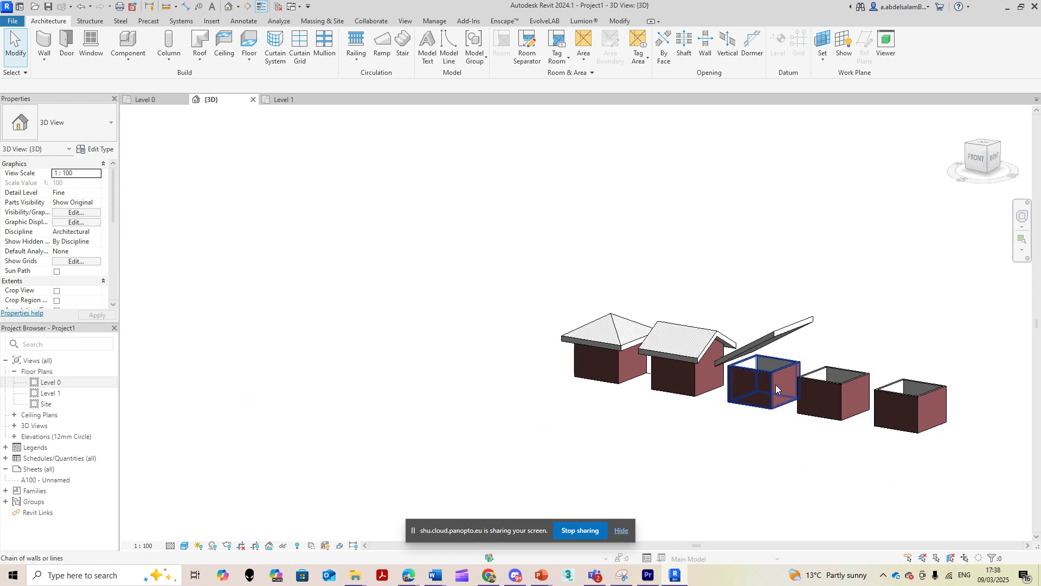
pyautogui.click(777, 388)
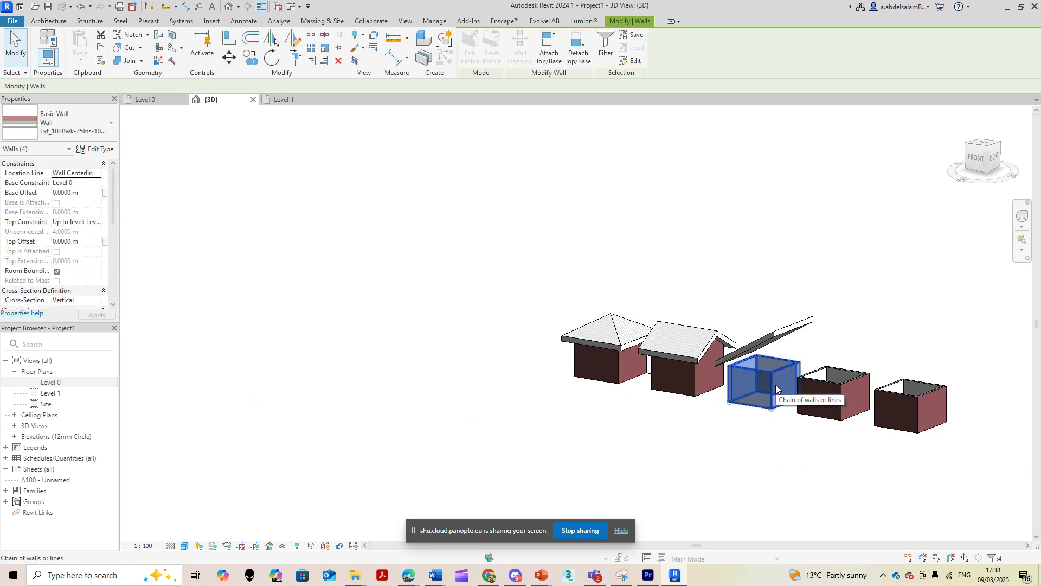
pyautogui.click(549, 49)
pyautogui.click(786, 328)
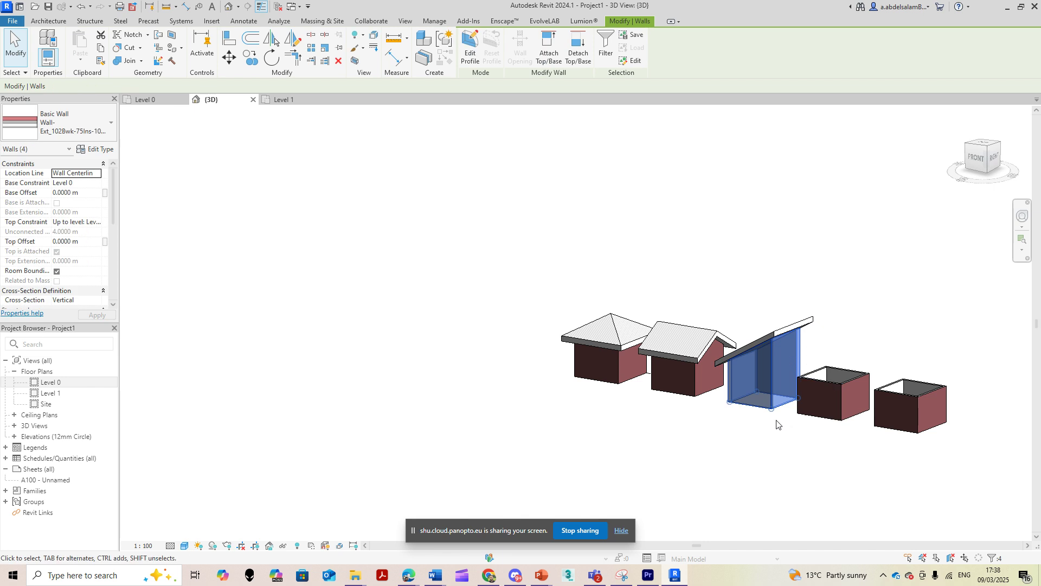
pyautogui.keyDown('shift'); pyautogui.moveTo(773, 432); pyautogui.dragTo(746, 434, button='middle'); pyautogui.keyUp('shift')
pyautogui.scroll(4, 822, 411)
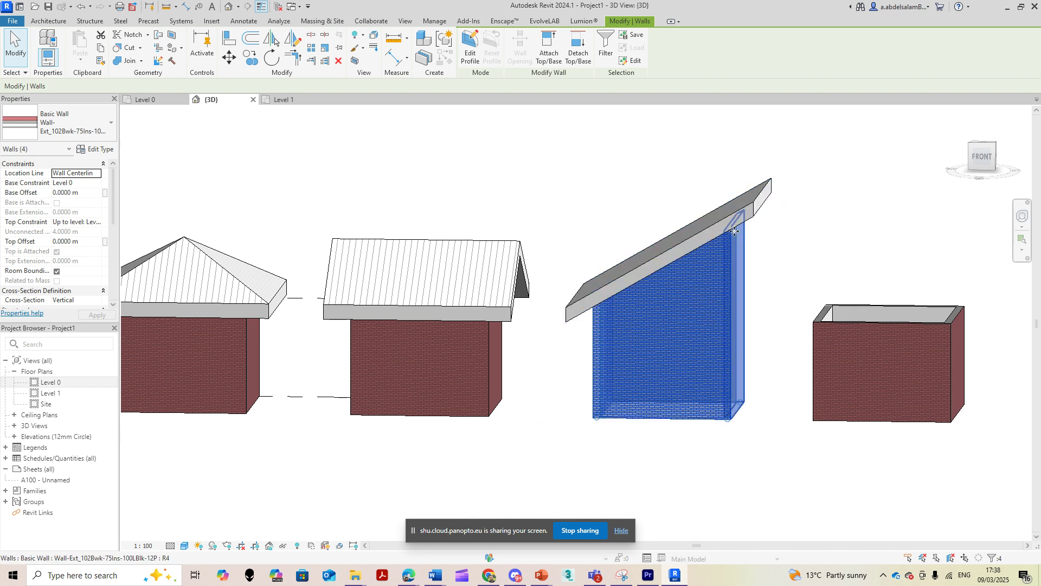
pyautogui.doubleClick(61, 383)
# Step: On Level 1, edit the third roof's footprint to set its left-edge slope to 20°
pyautogui.click(613, 224)
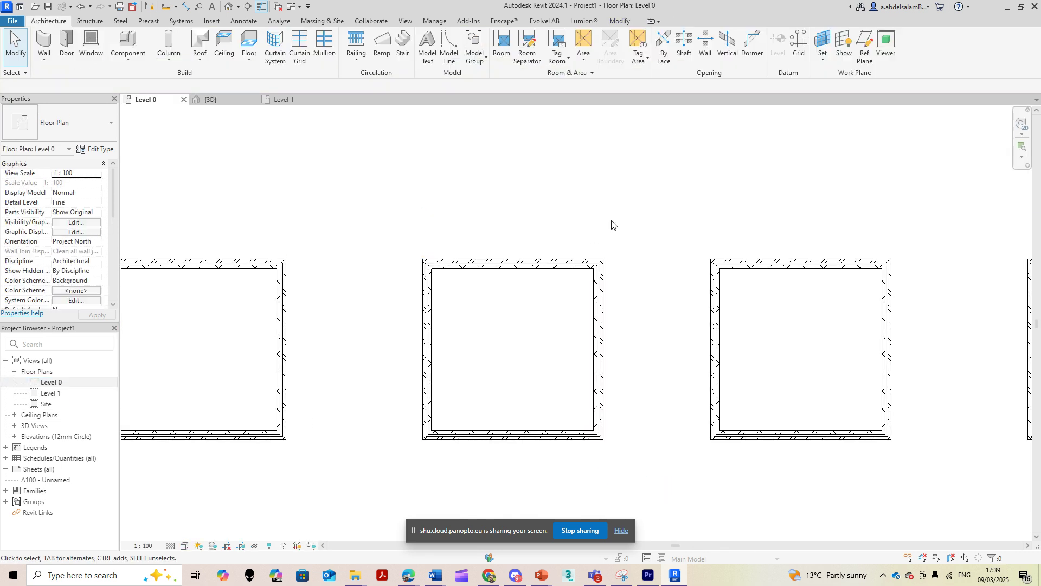
pyautogui.doubleClick(65, 396)
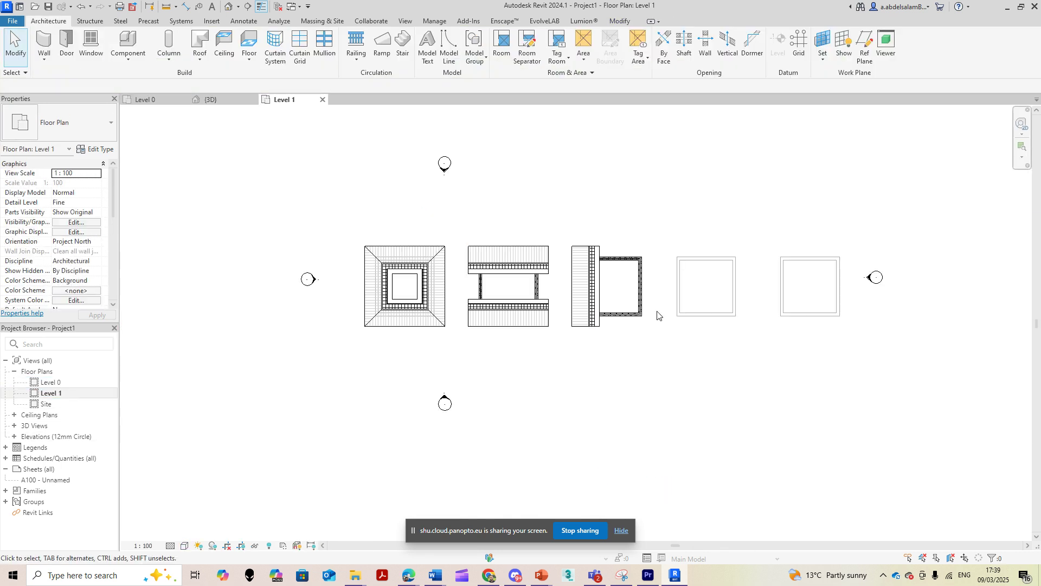
pyautogui.click(600, 295)
pyautogui.click(475, 52)
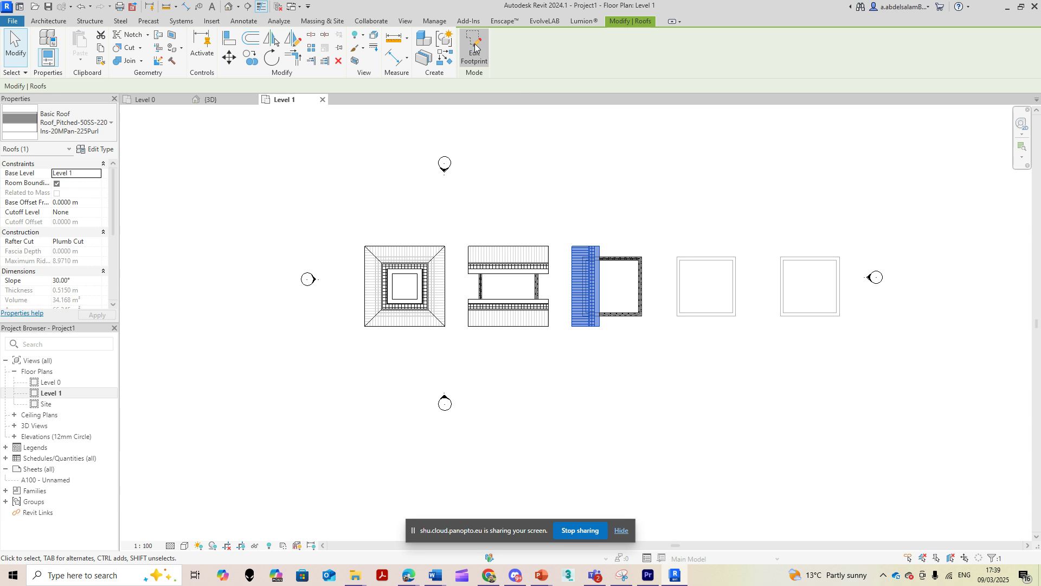
pyautogui.click(575, 300)
pyautogui.scroll(4, 575, 293)
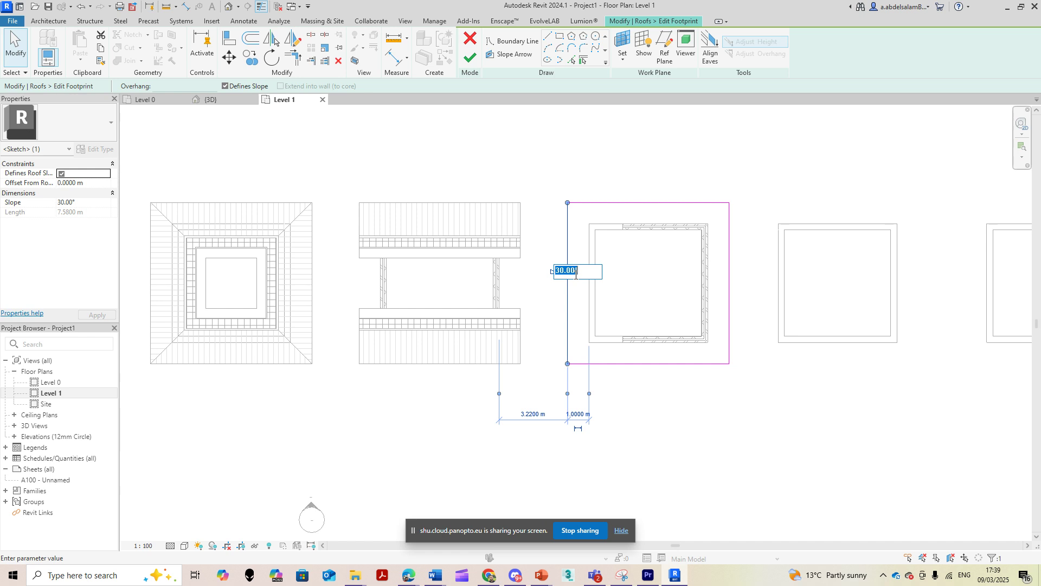
pyautogui.press('Return')
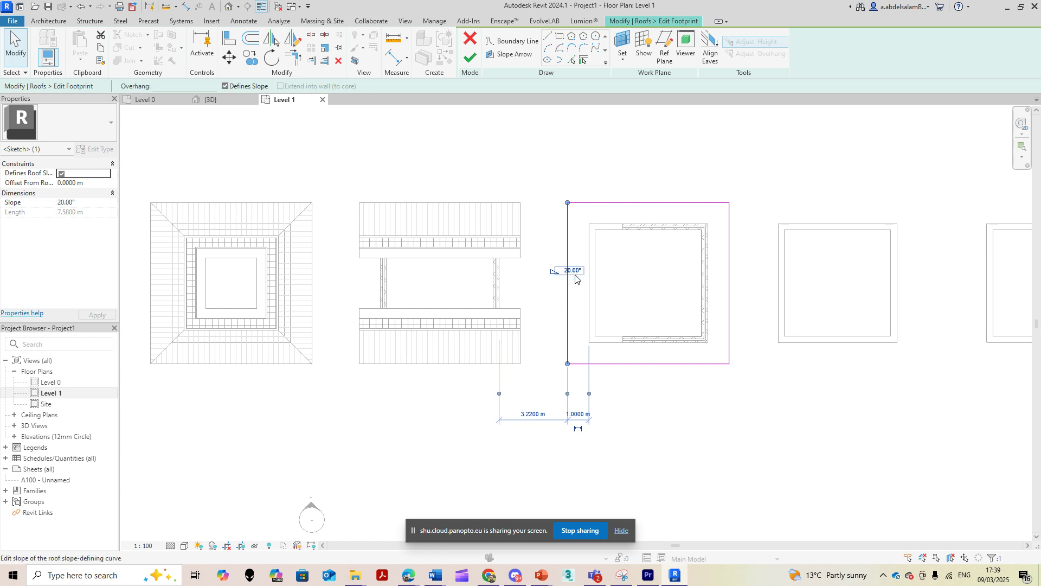
pyautogui.click(470, 57)
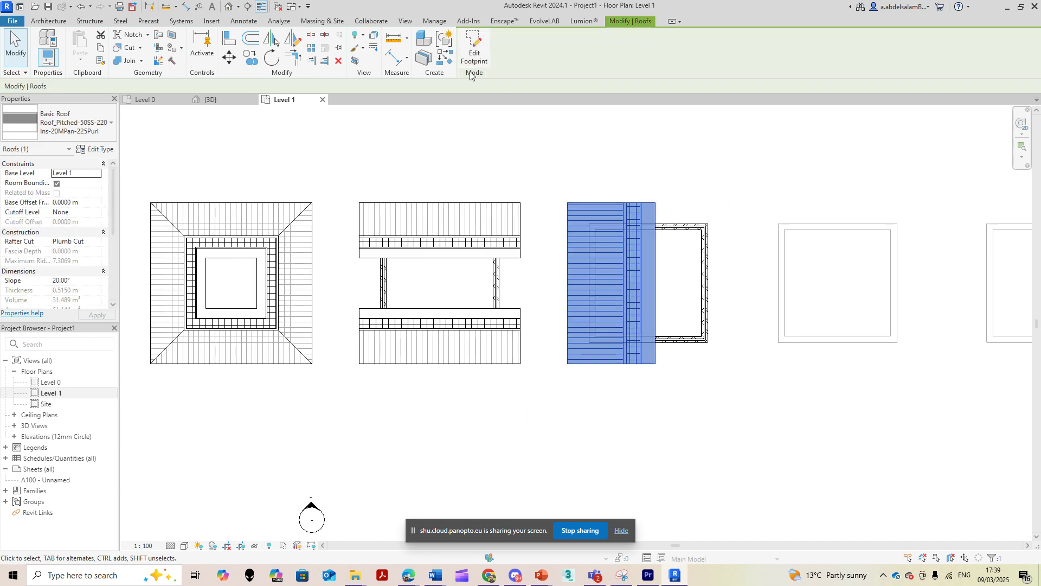
# Step: View the 20° shed roof in the default 3D view and select it
pyautogui.click(231, 8)
pyautogui.keyDown('shift'); pyautogui.moveTo(835, 326); pyautogui.dragTo(672, 308, button='middle'); pyautogui.keyUp('shift')
pyautogui.click(757, 258)
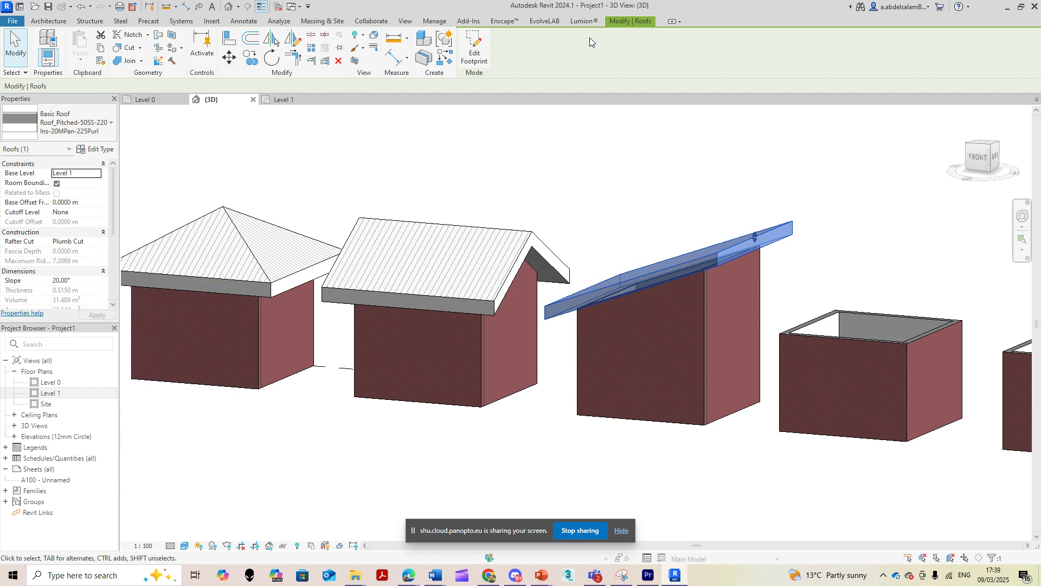
# Step: Edit the shed roof's footprint to change its slope to 10°
pyautogui.click(474, 47)
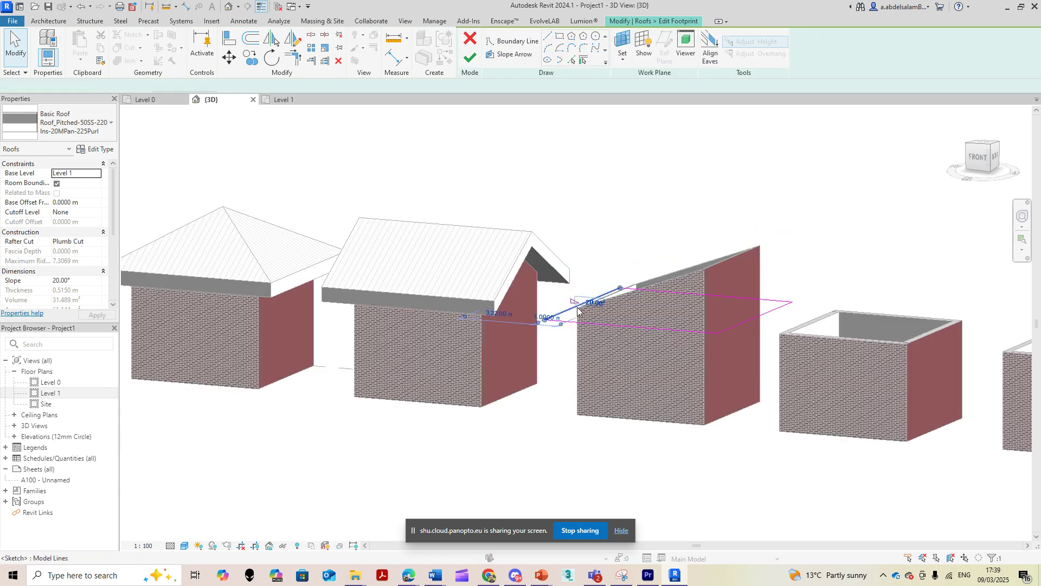
pyautogui.click(593, 302)
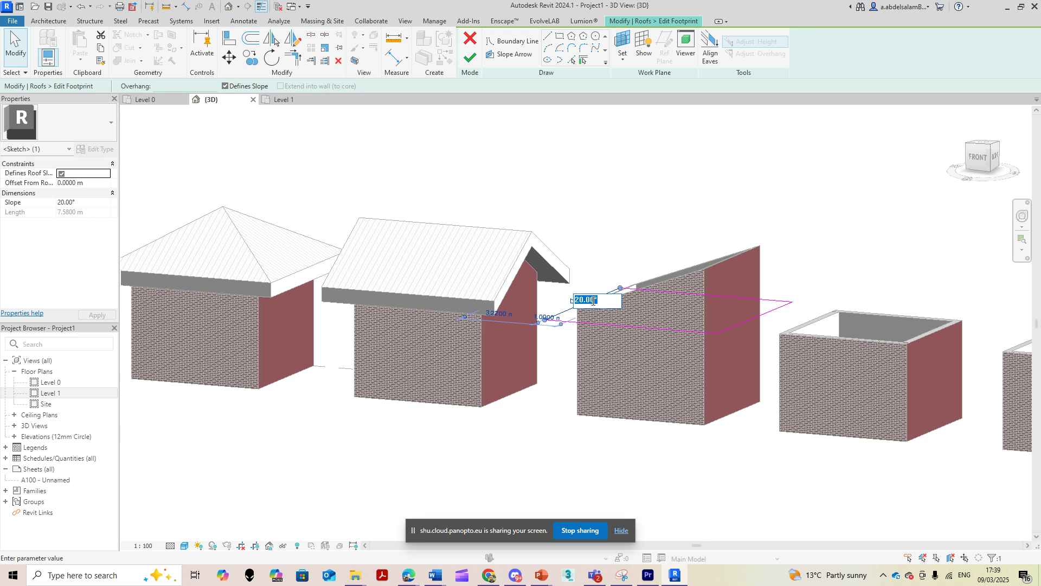
pyautogui.press('Return')
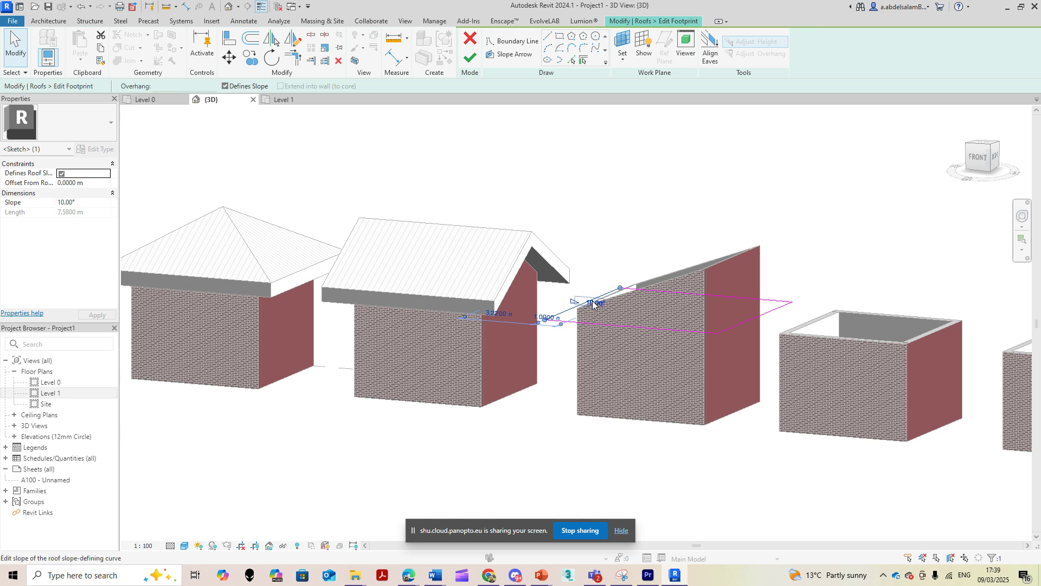
pyautogui.click(469, 58)
# Step: Drag the roof's high edge upward in 3D, steepening the slope to about 14.32°
pyautogui.keyDown('shift'); pyautogui.moveTo(659, 353); pyautogui.dragTo(551, 343, button='middle'); pyautogui.keyUp('shift')
pyautogui.scroll(3, 692, 324)
pyautogui.scroll(-3, 551, 344)
pyautogui.scroll(5, 704, 376)
pyautogui.scroll(-5, 632, 343)
pyautogui.scroll(-1, 632, 347)
pyautogui.keyDown('shift'); pyautogui.moveTo(632, 347); pyautogui.dragTo(725, 307, button='middle'); pyautogui.keyUp('shift')
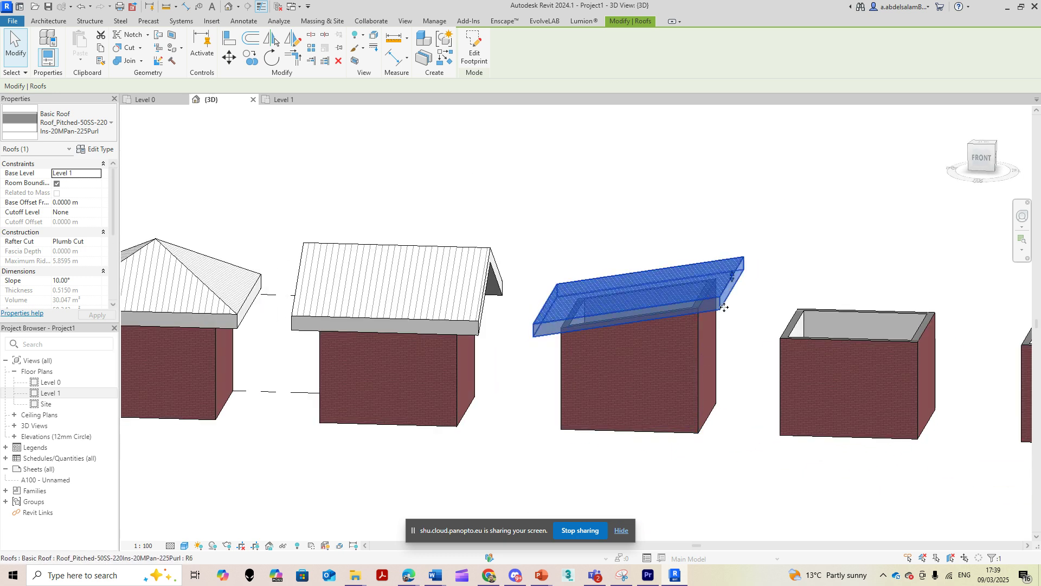
pyautogui.moveTo(731, 273)
pyautogui.mouseDown()
pyautogui.moveTo(734, 210)
pyautogui.moveTo(732, 266)
pyautogui.mouseUp()
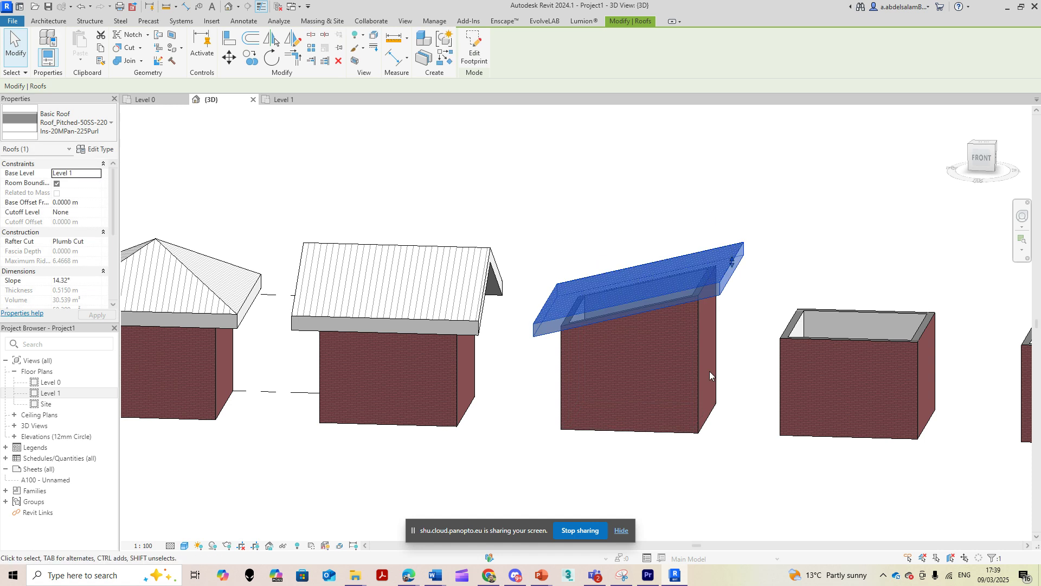
pyautogui.keyDown('shift'); pyautogui.moveTo(707, 372); pyautogui.dragTo(765, 478, button='middle'); pyautogui.keyUp('shift')
pyautogui.press('Escape')
pyautogui.scroll(-3, 440, 451)
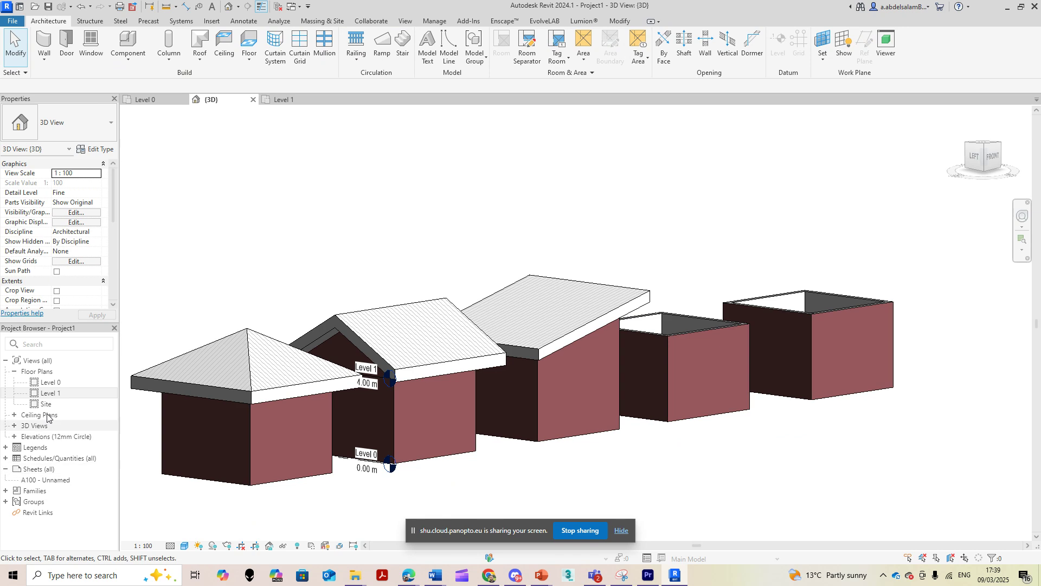
# Step: From the Level 0 plan, start a Roof by Footprint placed on Level 1
pyautogui.click(54, 392)
pyautogui.doubleClick(54, 392)
pyautogui.doubleClick(51, 382)
pyautogui.scroll(-2, 565, 381)
pyautogui.scroll(-3, 565, 381)
pyautogui.moveTo(566, 365); pyautogui.dragTo(428, 354, button='middle')
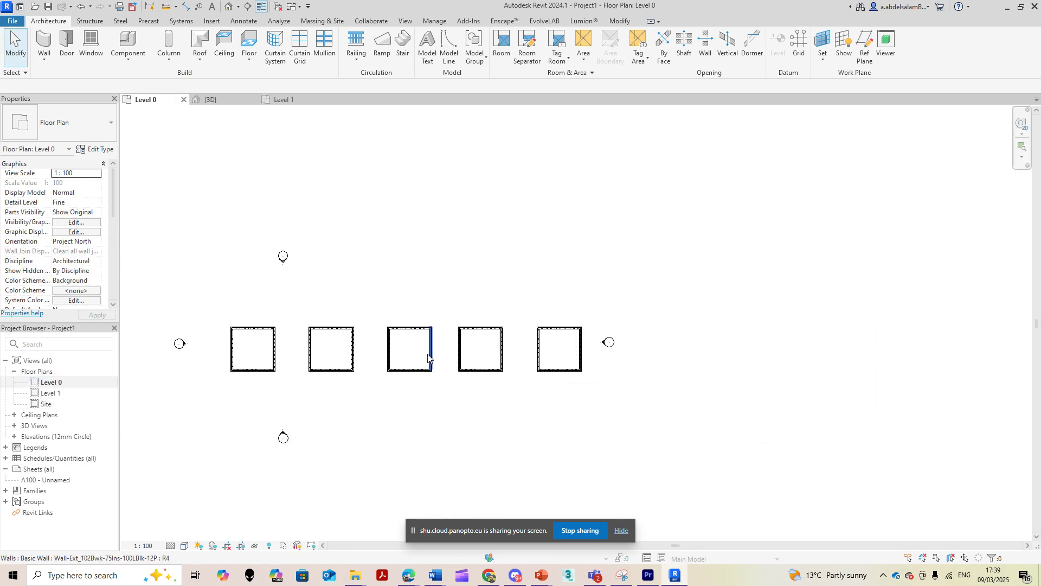
pyautogui.scroll(4, 435, 360)
pyautogui.click(200, 57)
pyautogui.click(228, 70)
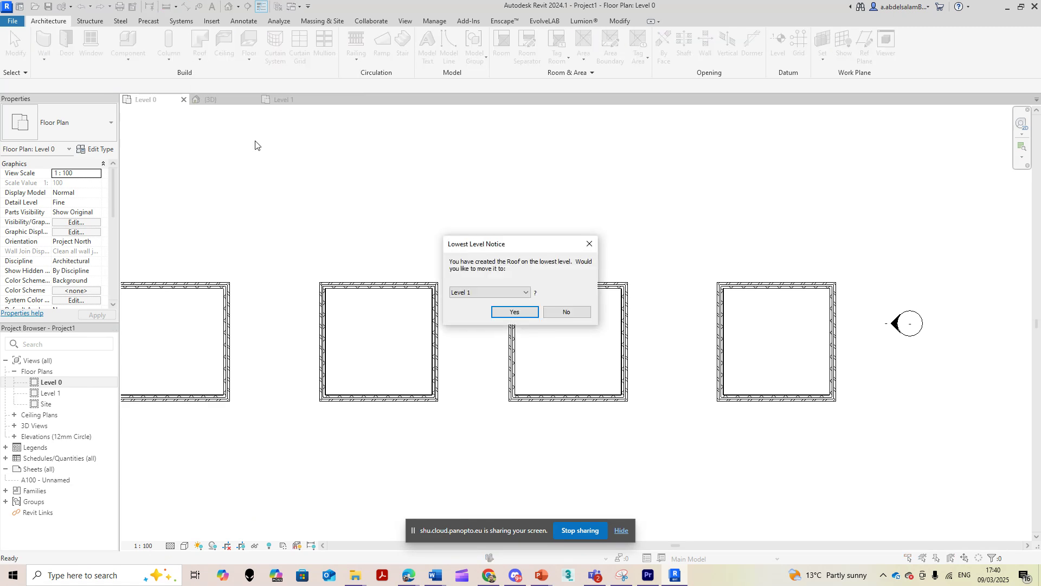
pyautogui.click(504, 313)
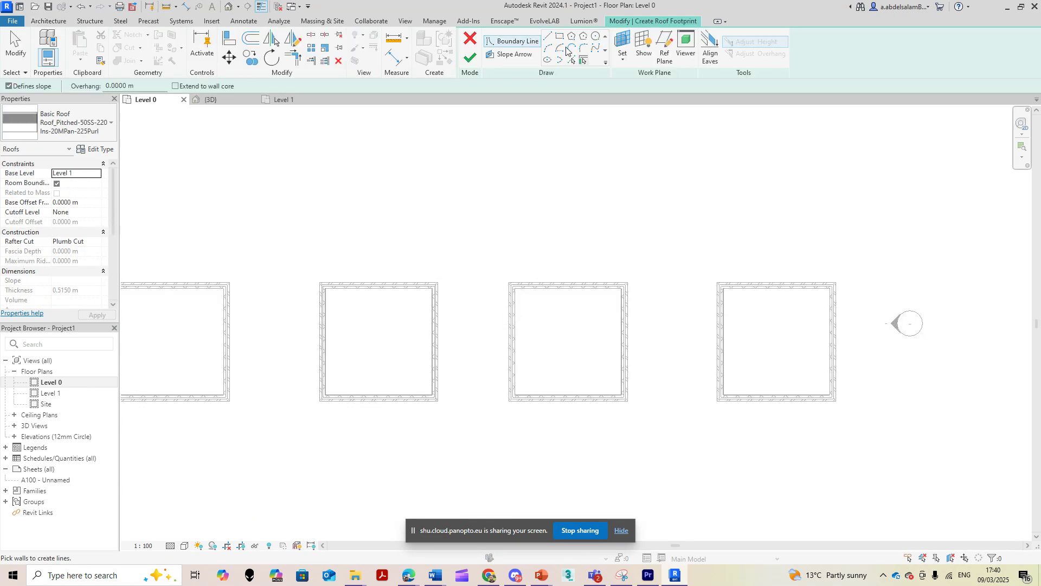
# Step: Sketch a 1 m offset rectangular footprint around the fourth building with no sloping edges, then finish
pyautogui.click(558, 38)
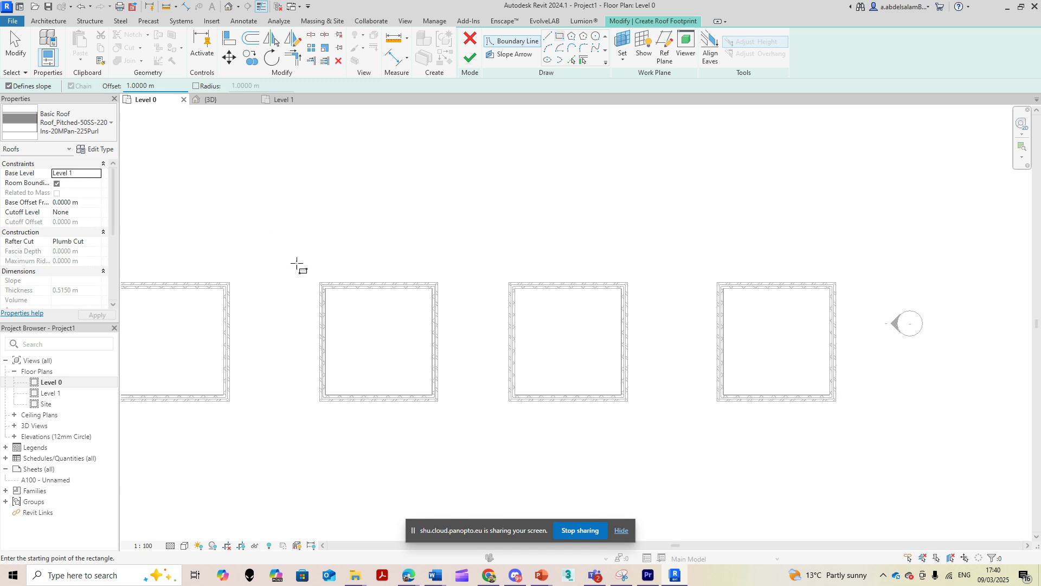
pyautogui.click(510, 282)
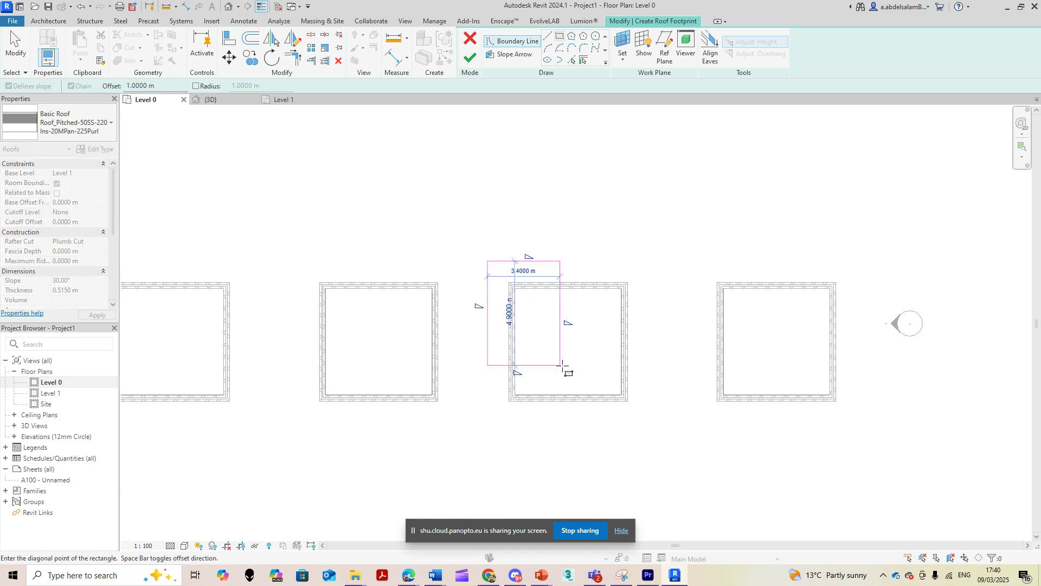
pyautogui.click(628, 402)
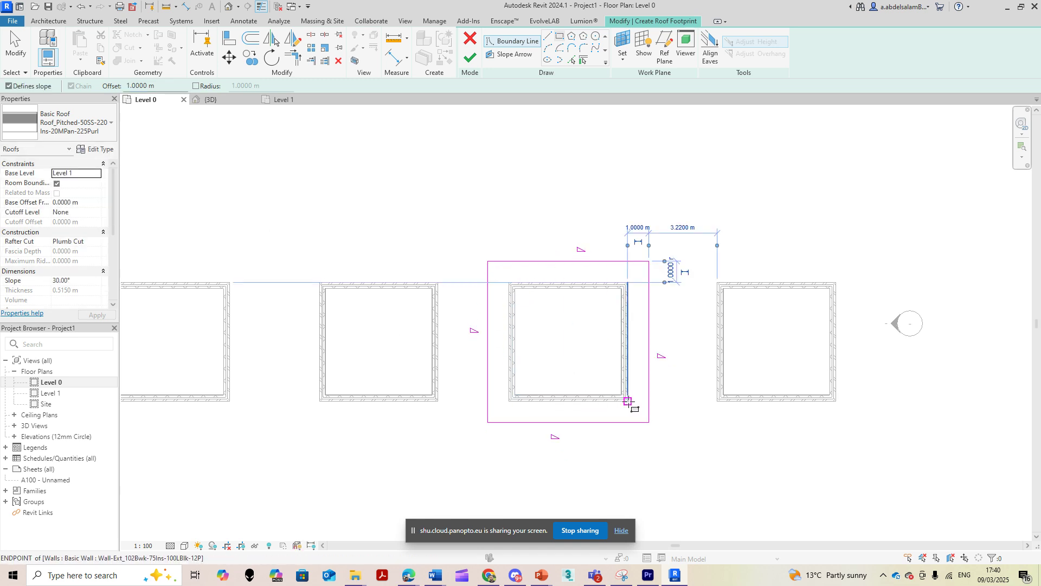
pyautogui.press('Escape')
pyautogui.press('Escape')
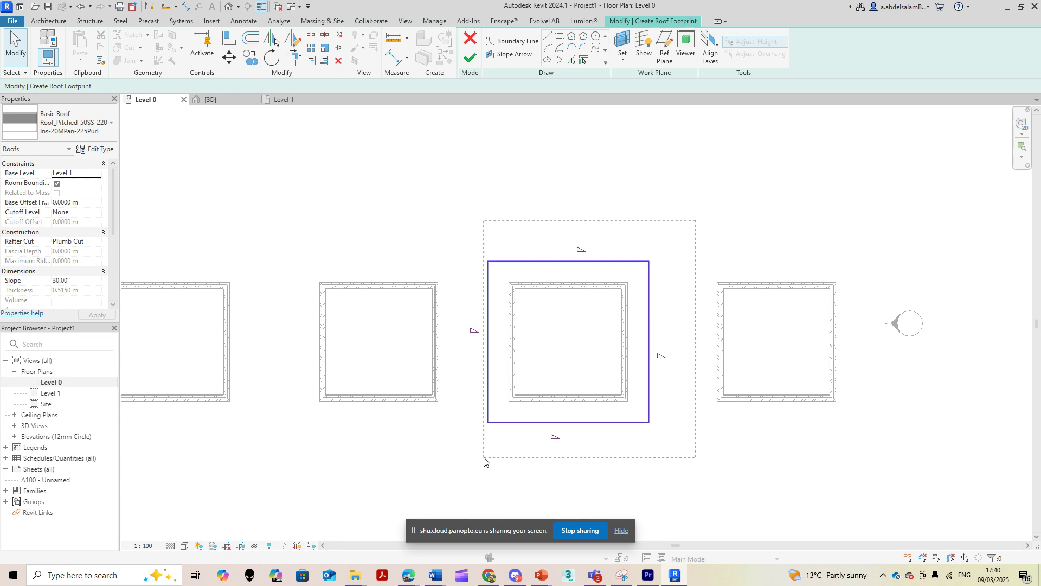
pyautogui.moveTo(477, 466); pyautogui.dragTo(478, 464)
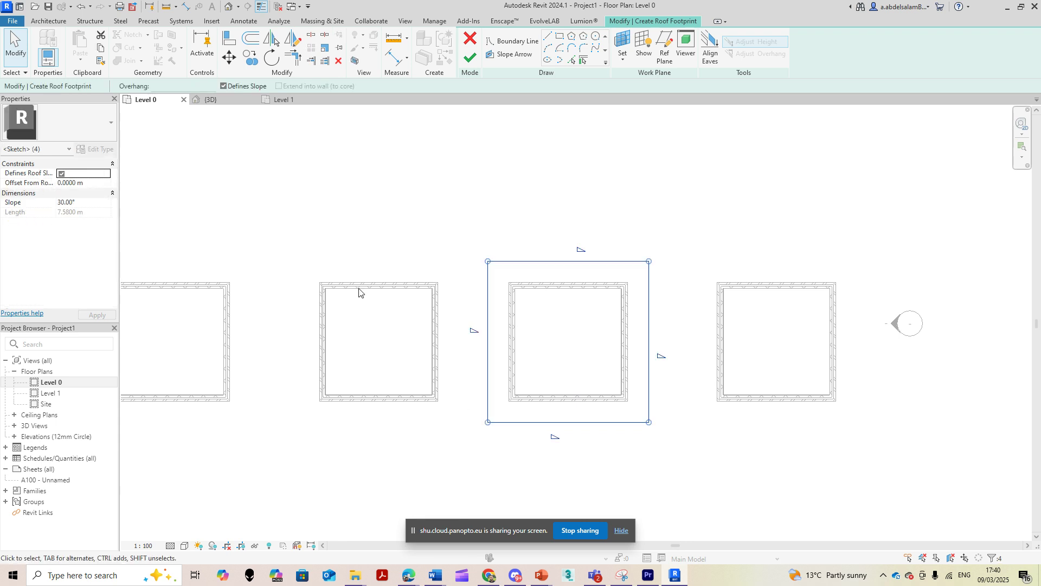
pyautogui.click(223, 86)
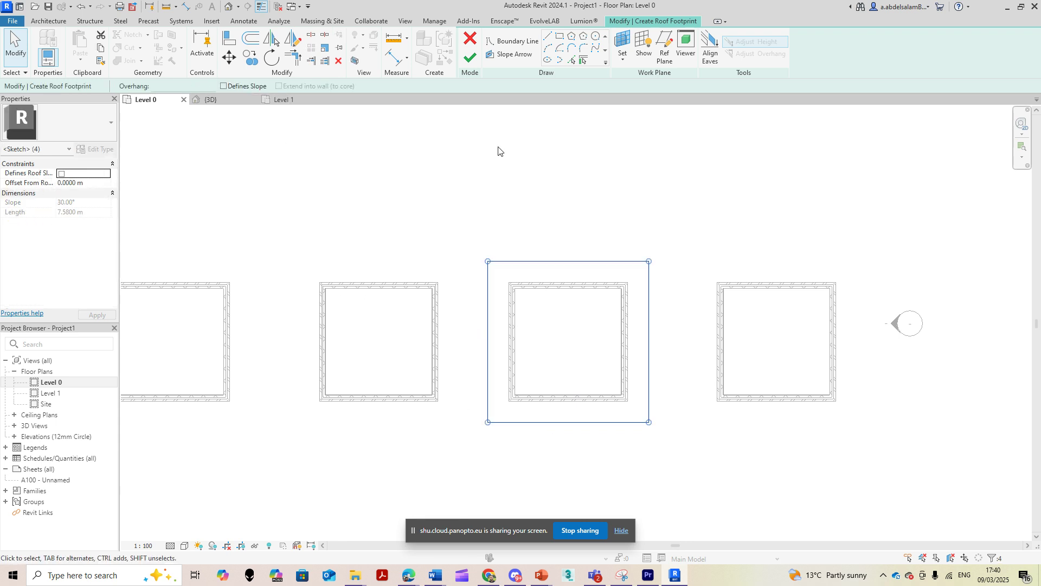
pyautogui.click(472, 58)
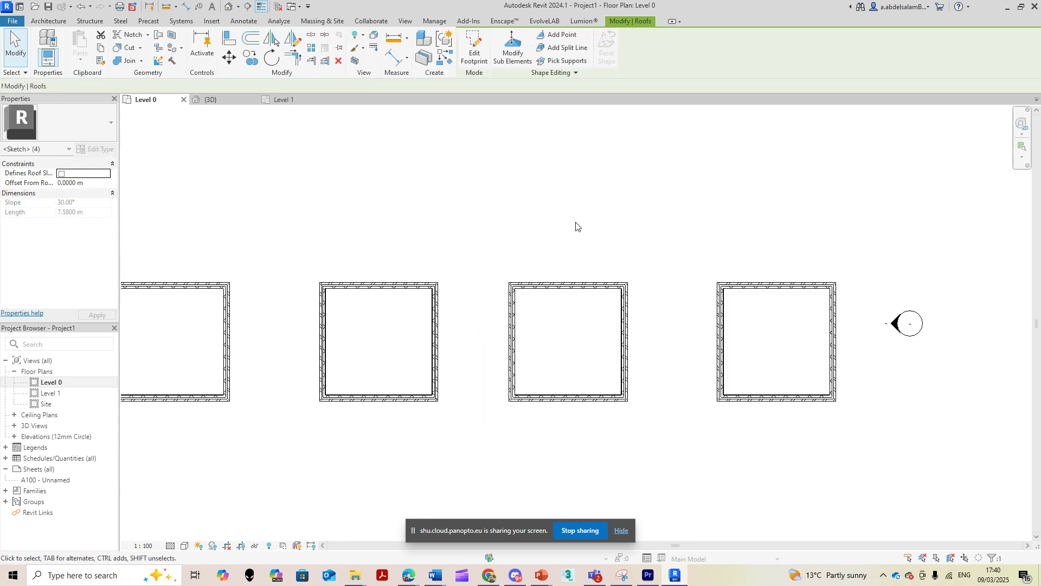
# Step: Orbit the default 3D view to look over the roofed houses
pyautogui.click(232, 7)
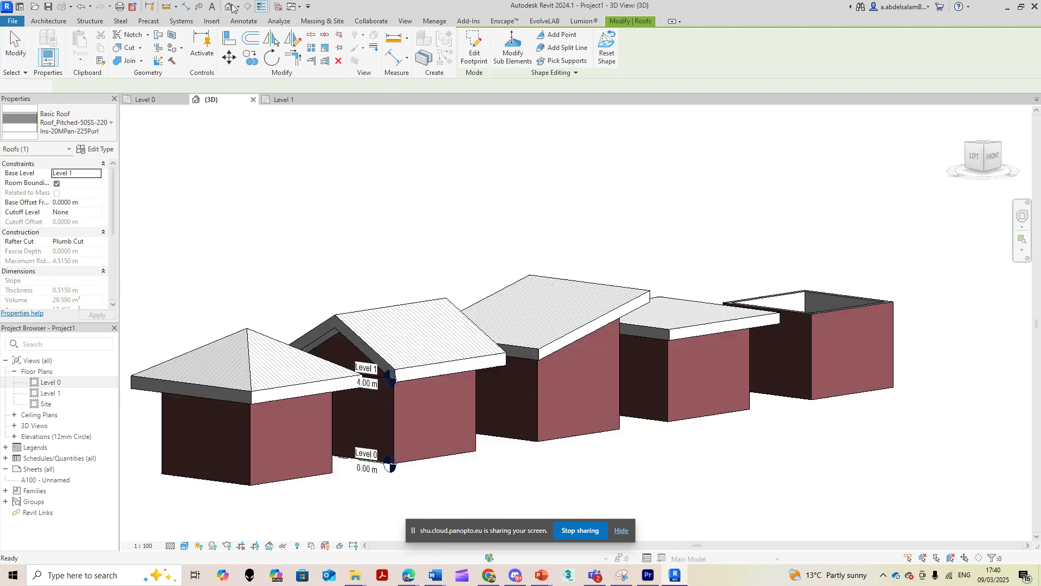
pyautogui.keyDown('shift'); pyautogui.moveTo(740, 451); pyautogui.dragTo(551, 451, button='middle'); pyautogui.keyUp('shift')
pyautogui.scroll(3, 626, 442)
pyautogui.keyDown('shift'); pyautogui.moveTo(625, 442); pyautogui.dragTo(564, 418, button='middle'); pyautogui.keyUp('shift')
pyautogui.scroll(-3, 725, 427)
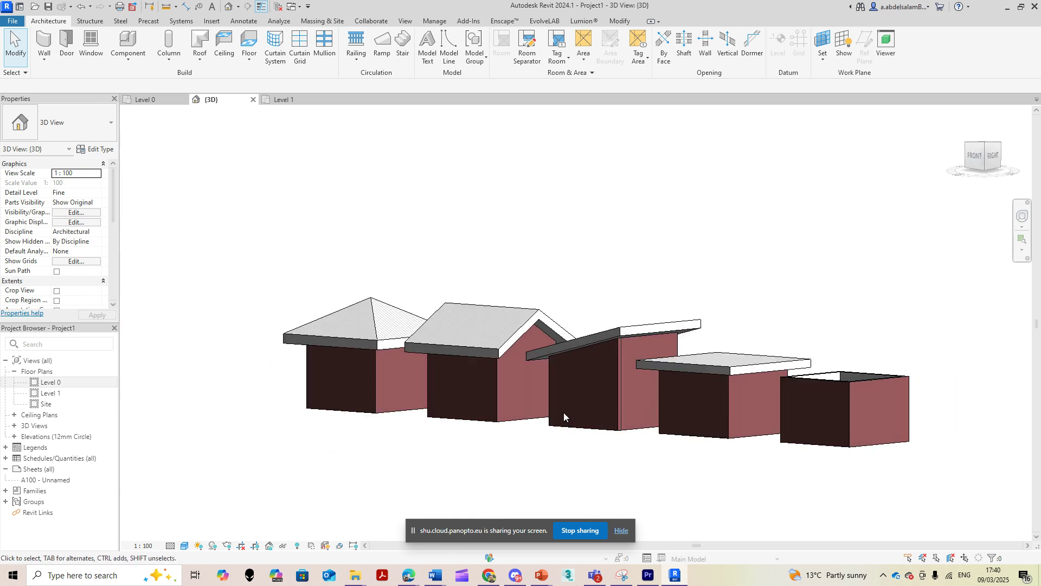
# Step: Go back to the Level 0 floor plan and zoom around it
pyautogui.doubleClick(49, 383)
pyautogui.scroll(2, 684, 380)
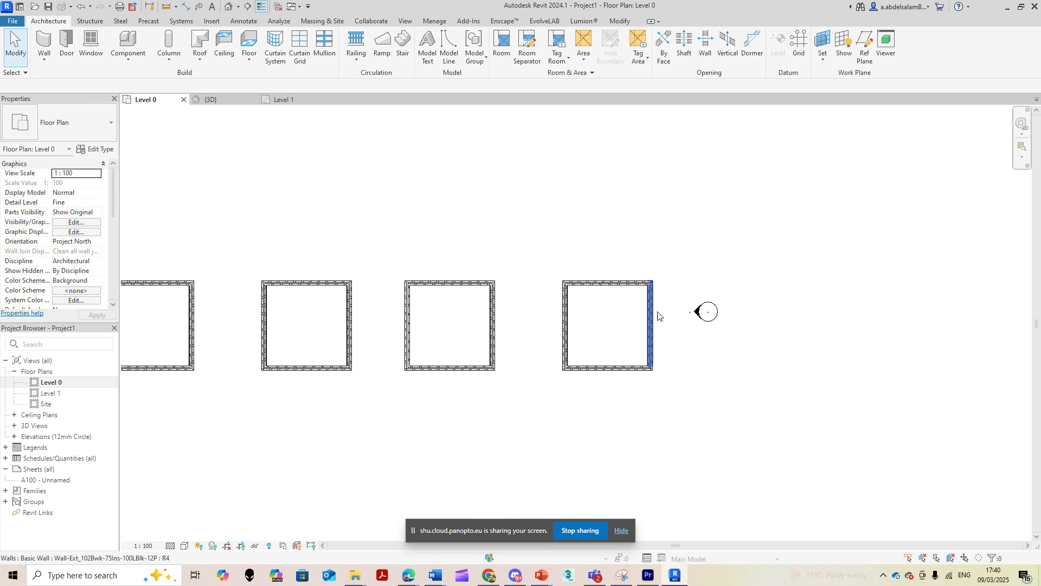
pyautogui.scroll(-2, 657, 311)
pyautogui.scroll(2, 667, 306)
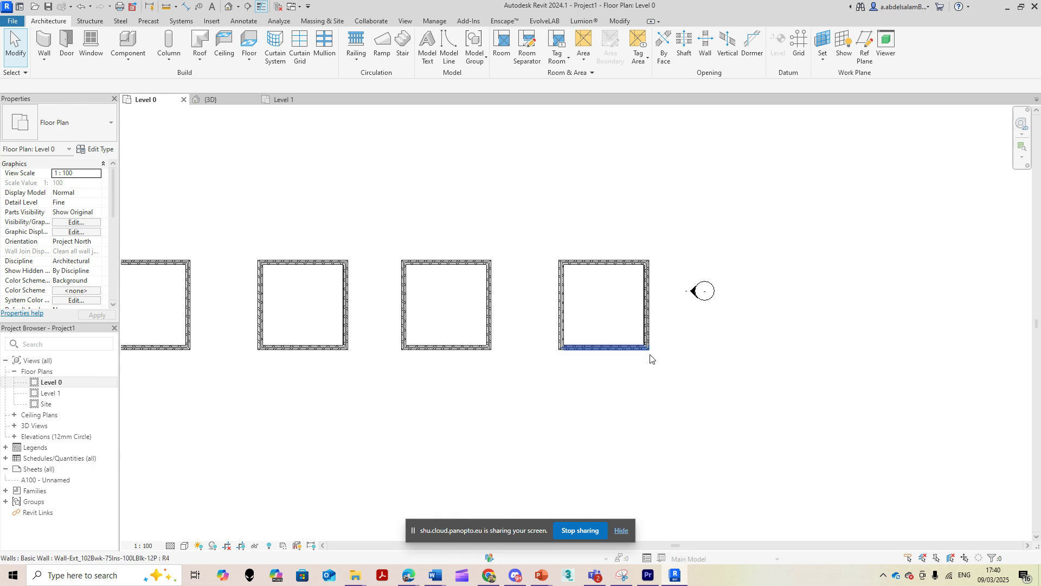
# Step: Open the East elevation view from its marker on the Level 0 plan
pyautogui.doubleClick(692, 293)
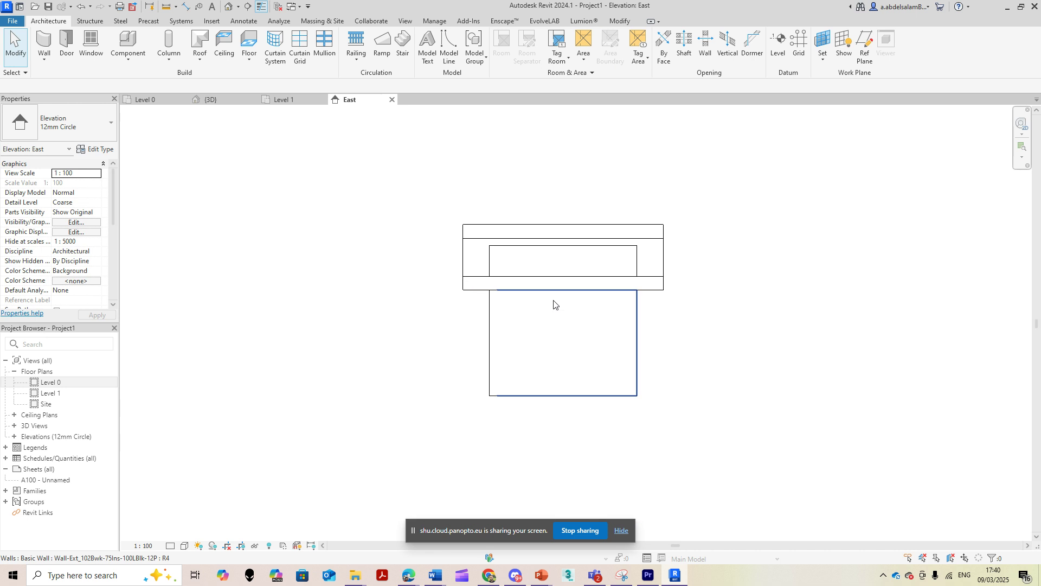
pyautogui.scroll(2, 559, 395)
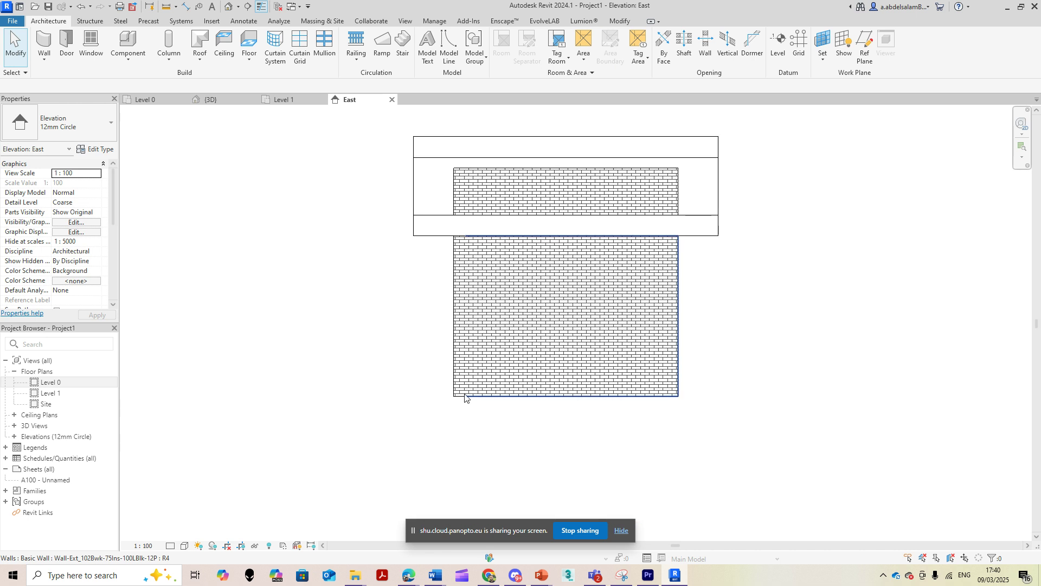
pyautogui.scroll(-2, 461, 389)
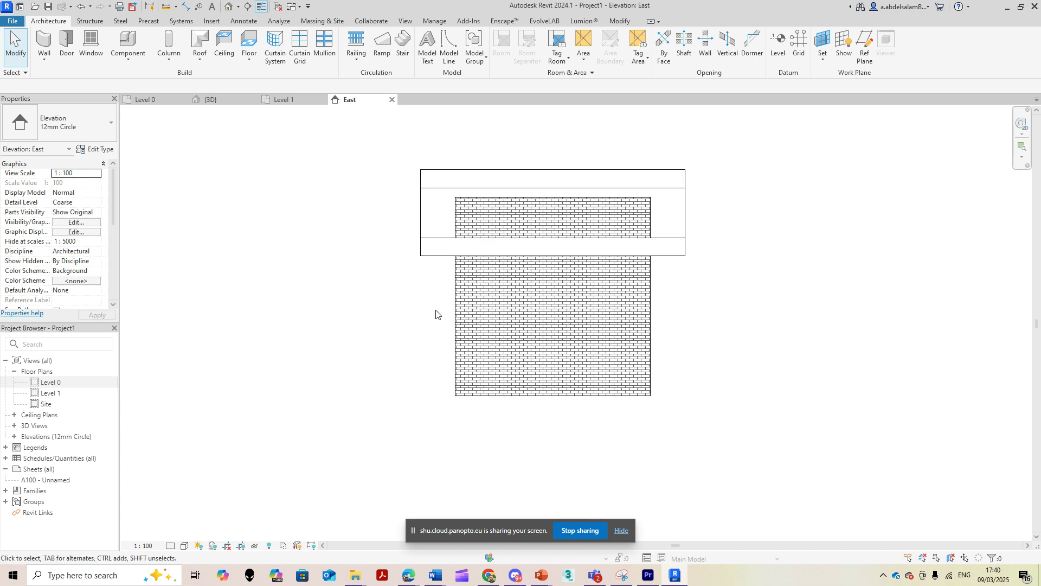
pyautogui.click(201, 61)
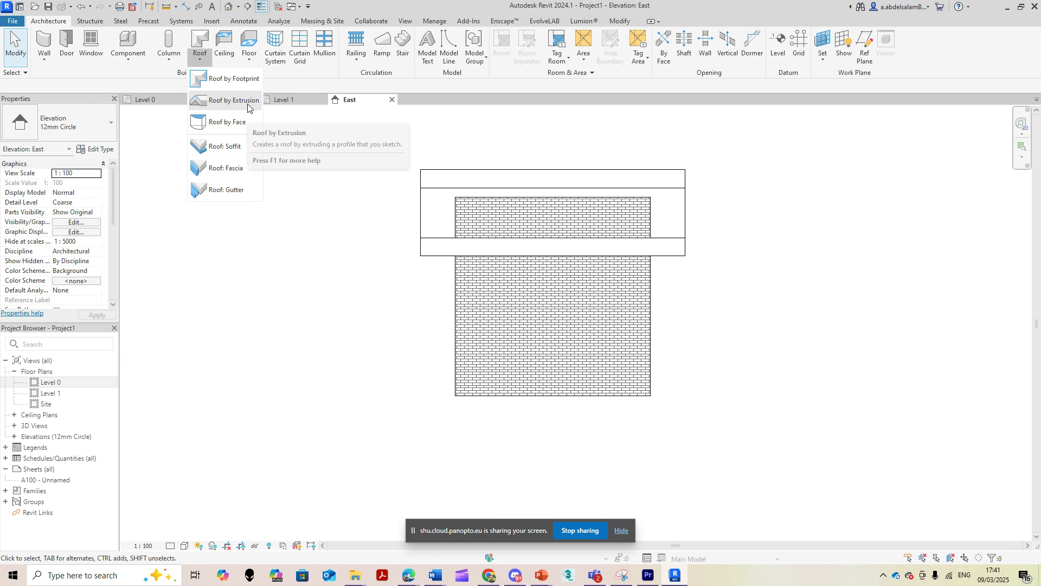
# Step: Start a Roof by Extrusion using the end wall as the work plane and the default reference level
pyautogui.click(247, 107)
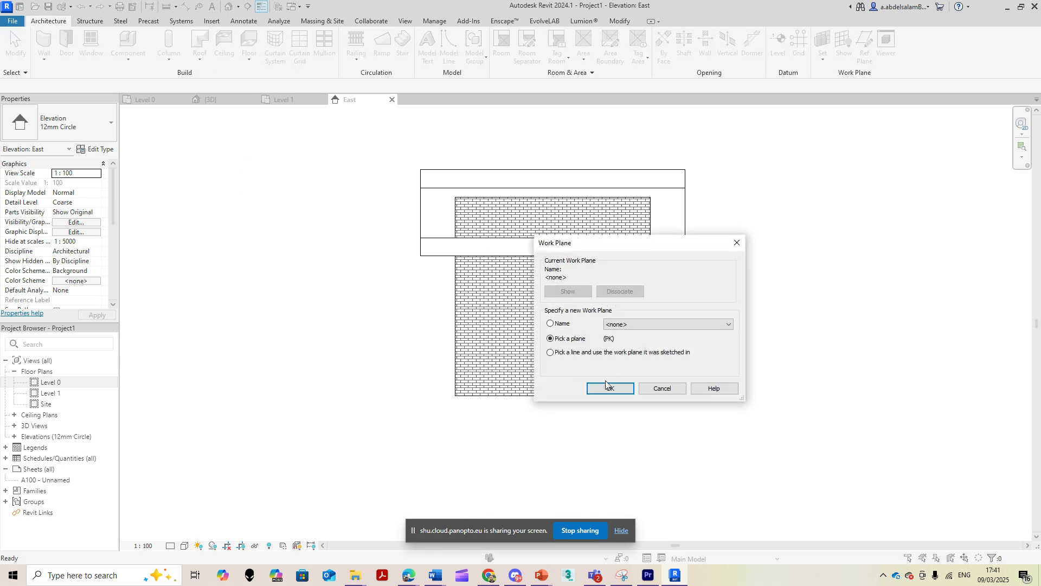
pyautogui.click(605, 389)
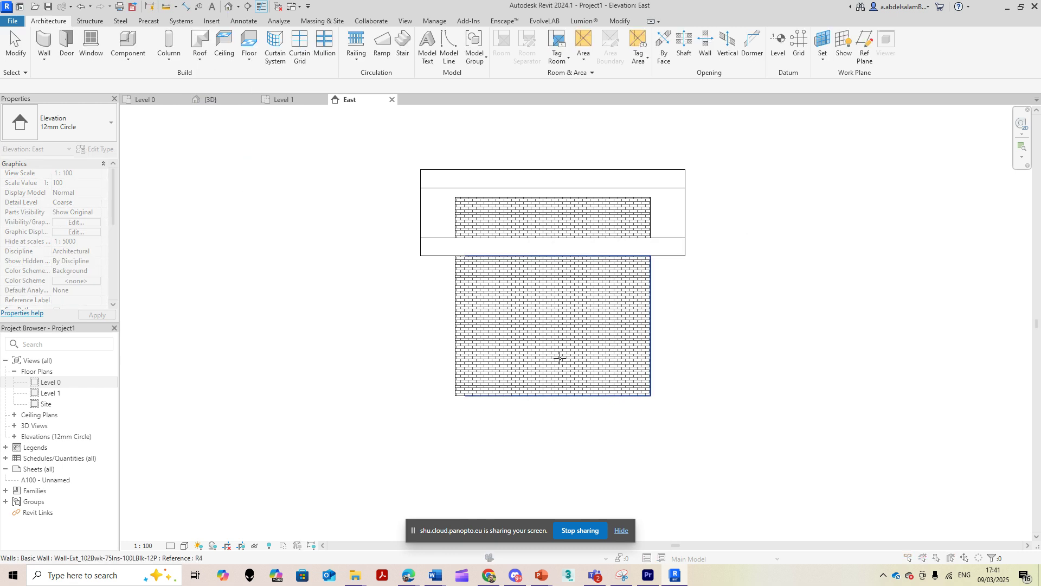
pyautogui.click(516, 373)
pyautogui.click(517, 308)
pyautogui.scroll(5, 457, 256)
pyautogui.scroll(-5, 432, 263)
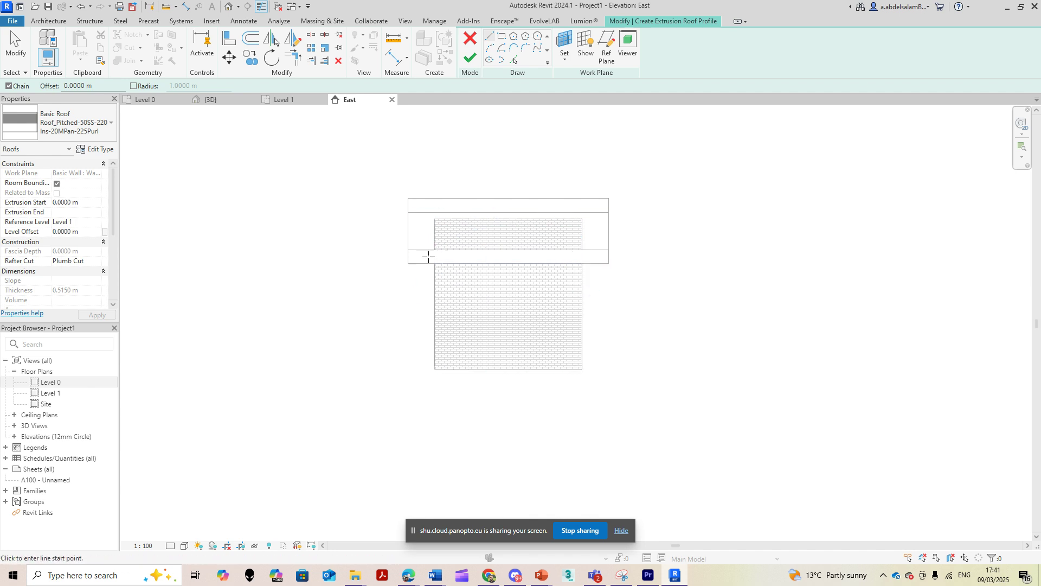
pyautogui.scroll(3, 434, 271)
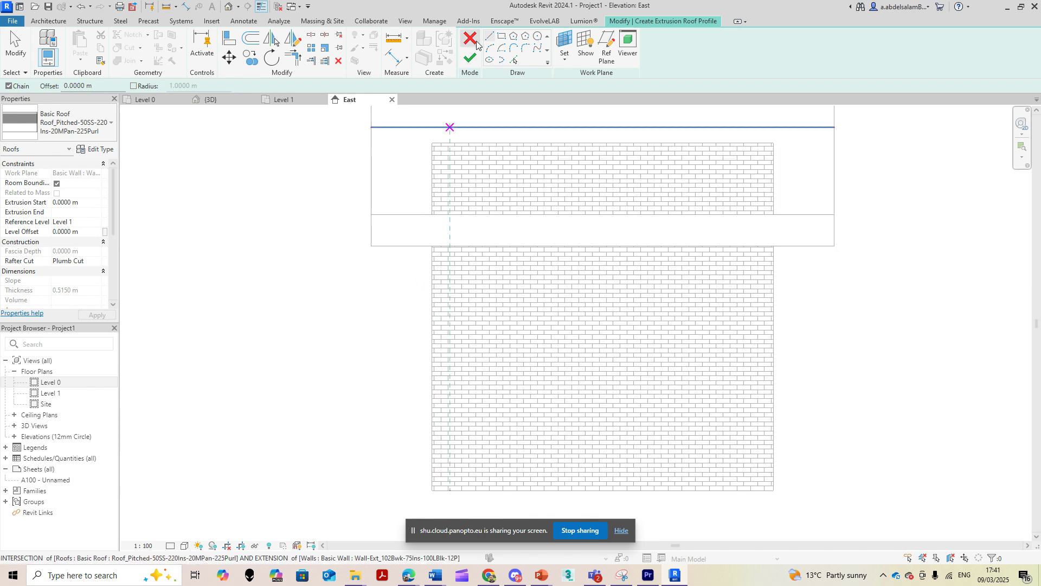
# Step: Draw a start-end-radius arc spanning the end wall's top and finish the extrusion roof
pyautogui.click(489, 48)
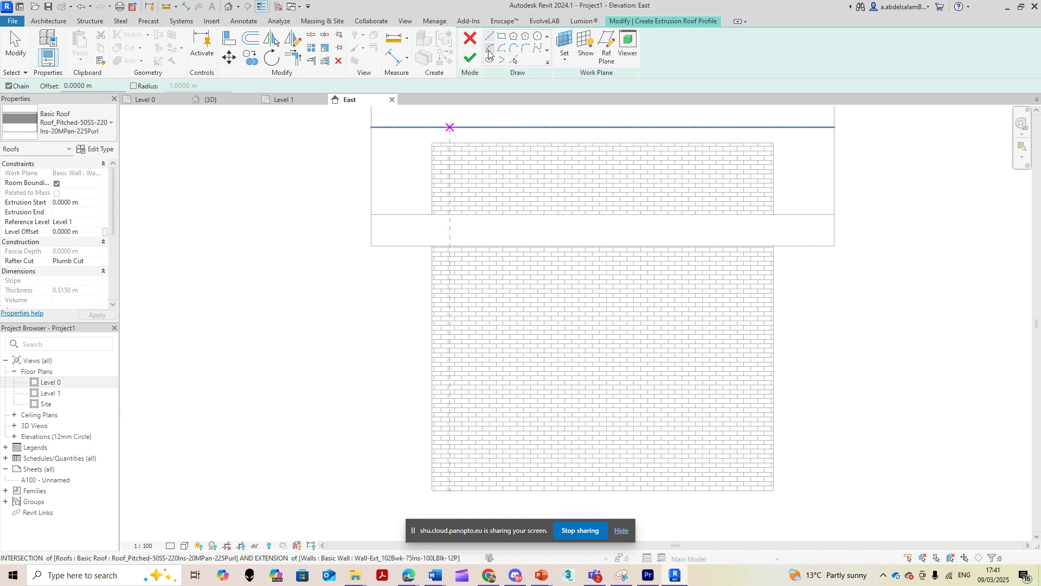
pyautogui.click(433, 247)
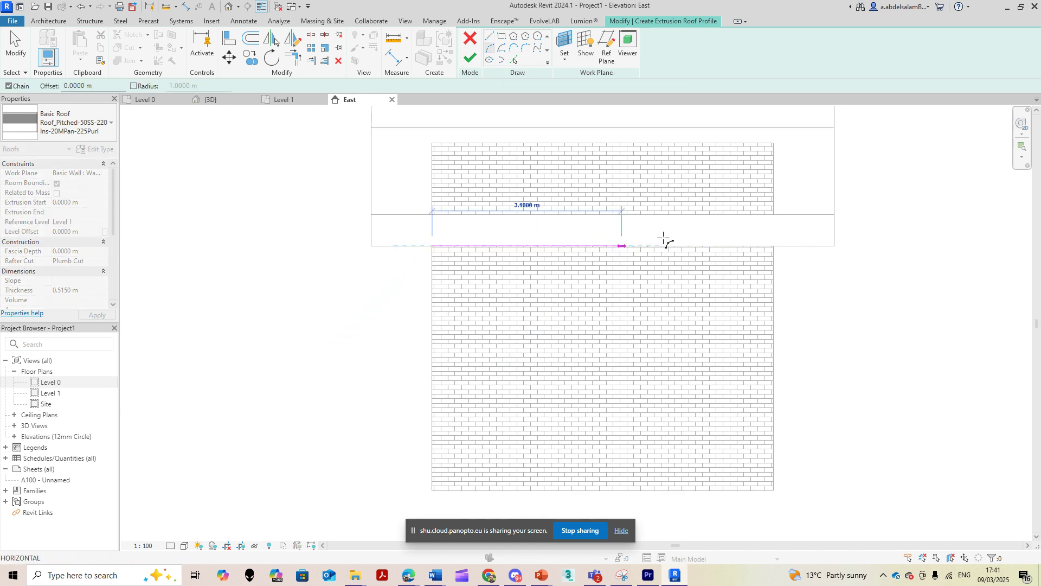
pyautogui.click(774, 246)
pyautogui.click(612, 170)
pyautogui.press('Escape')
pyautogui.press('Escape')
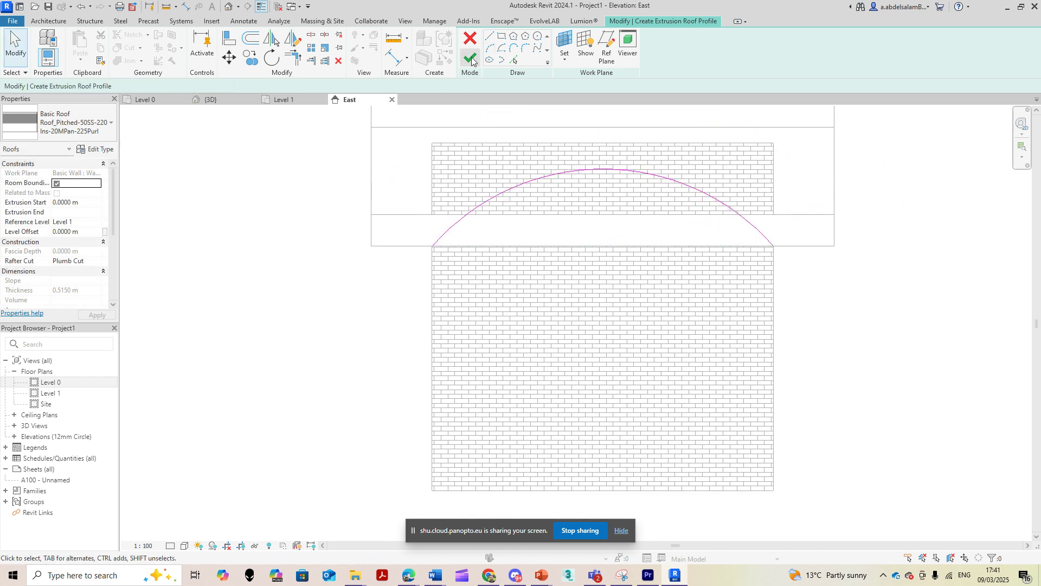
pyautogui.click(471, 59)
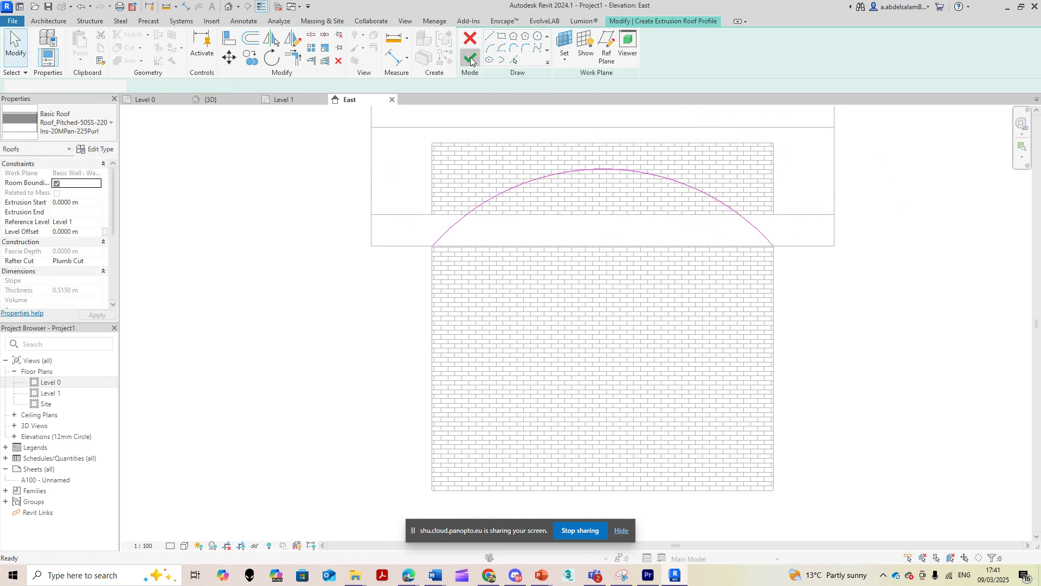
# Step: In 3D, drag the curved roof's end back to the building's back wall
pyautogui.click(228, 5)
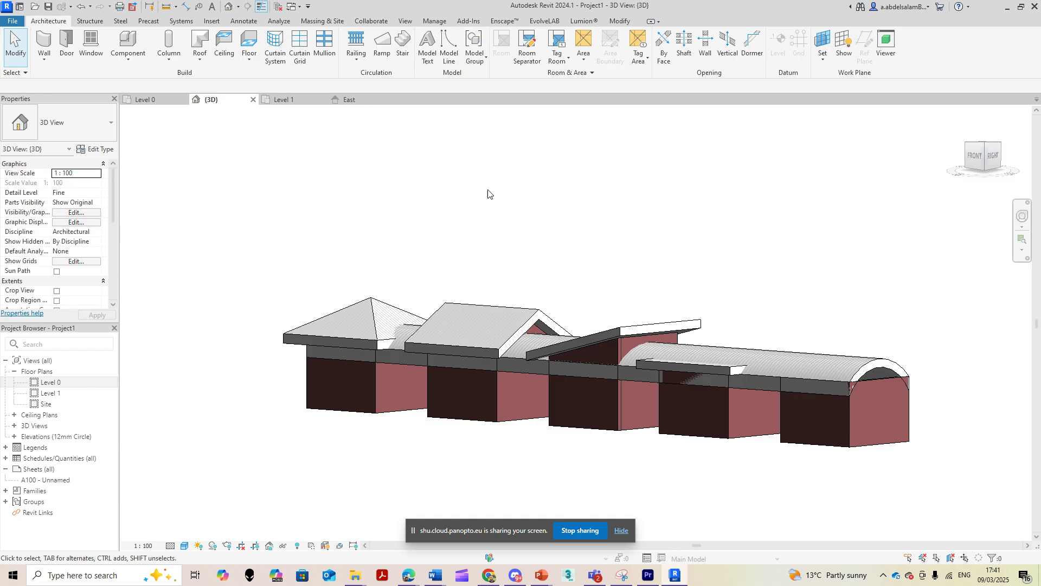
pyautogui.click(755, 352)
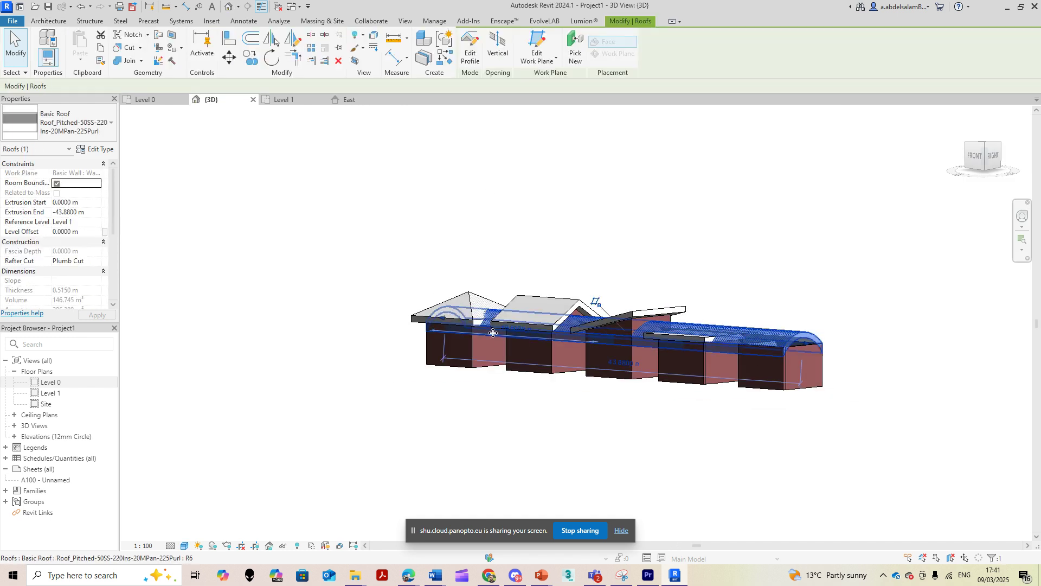
pyautogui.moveTo(431, 321); pyautogui.dragTo(985, 408)
pyautogui.press('Escape')
pyautogui.keyDown('shift'); pyautogui.moveTo(824, 434); pyautogui.dragTo(488, 457, button='middle'); pyautogui.keyUp('shift')
pyautogui.scroll(5, 775, 365)
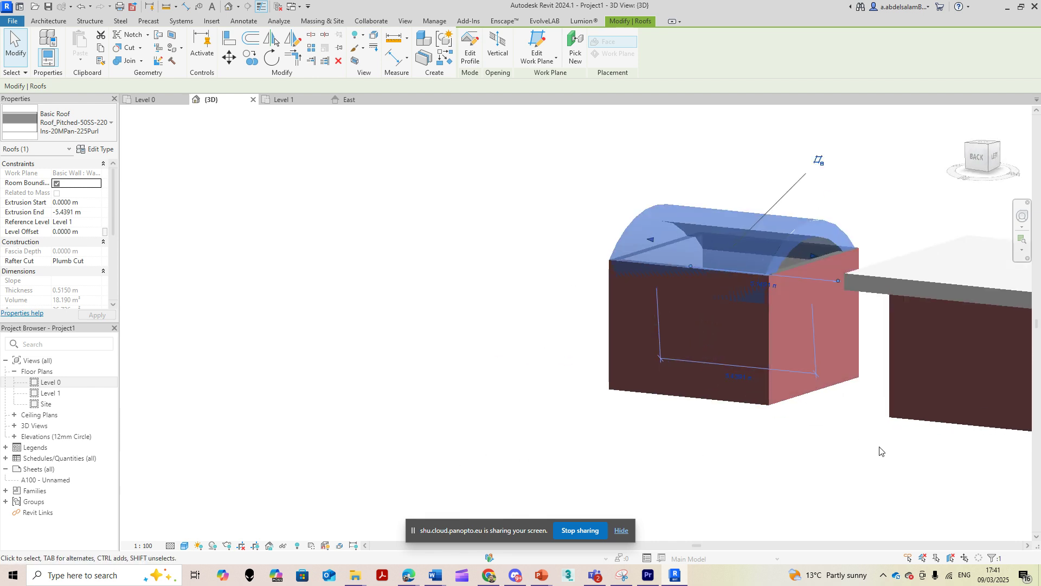
pyautogui.keyDown('shift'); pyautogui.moveTo(880, 451); pyautogui.dragTo(914, 465, button='middle'); pyautogui.keyUp('shift')
pyautogui.moveTo(844, 249); pyautogui.dragTo(828, 249)
# Step: Tab-select the end building's four walls and attach their tops to the curved roof
pyautogui.keyDown('shift'); pyautogui.moveTo(866, 412); pyautogui.dragTo(739, 377, button='middle'); pyautogui.keyUp('shift')
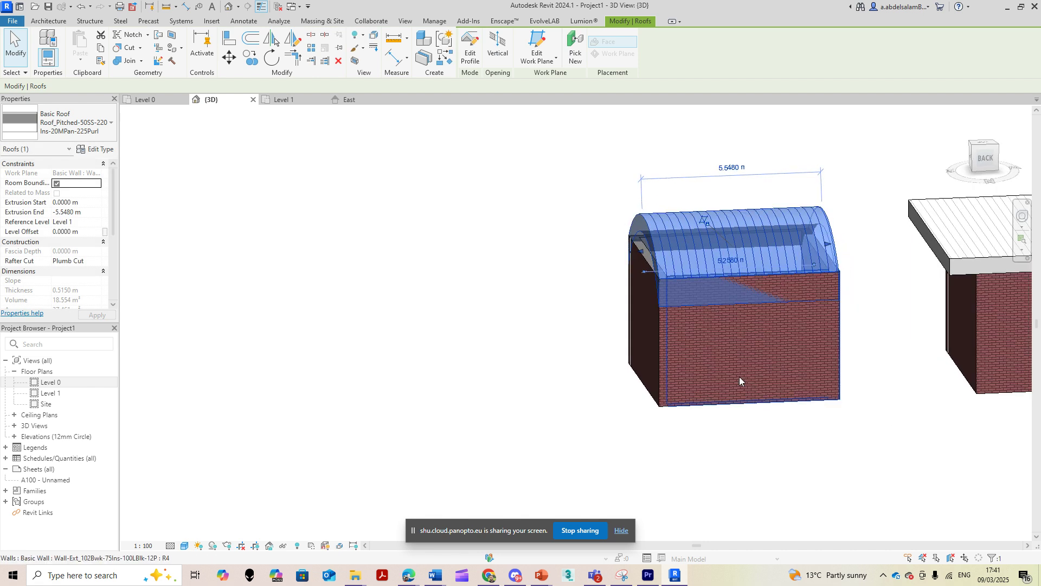
pyautogui.click(716, 412)
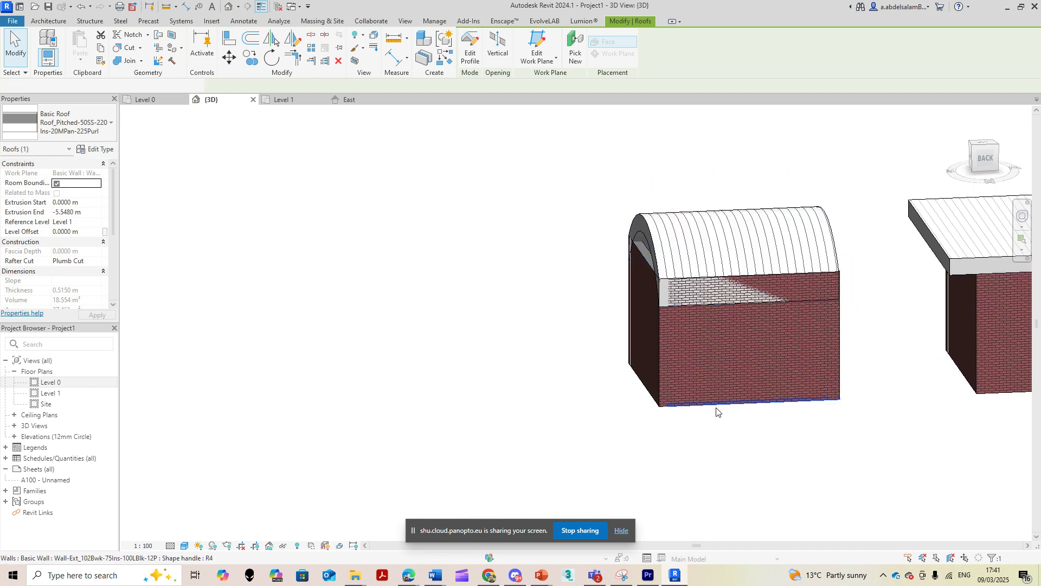
pyautogui.press('Escape')
pyautogui.press('Tab')
pyautogui.click(709, 408)
pyautogui.click(549, 54)
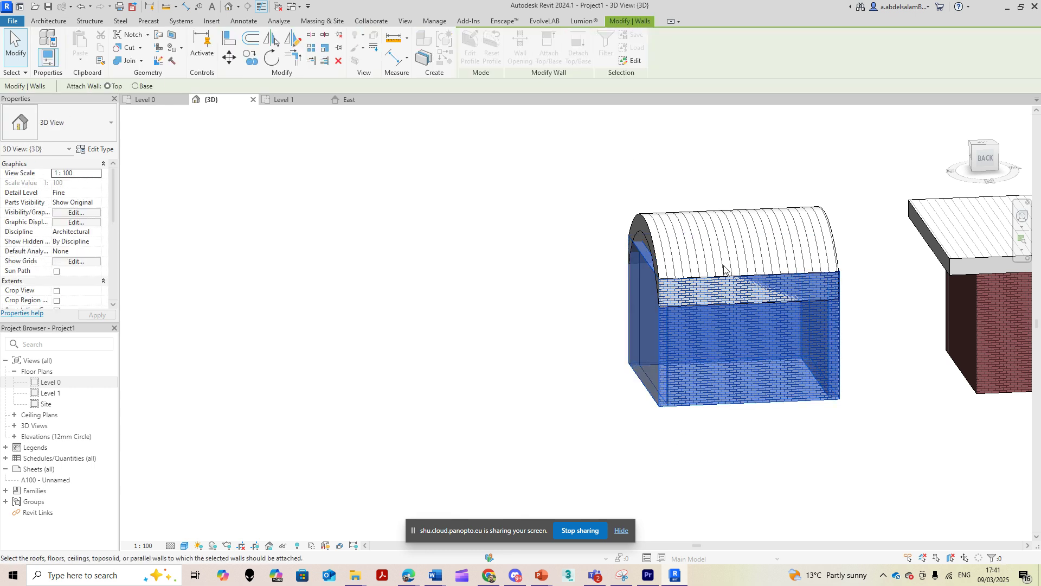
pyautogui.click(705, 255)
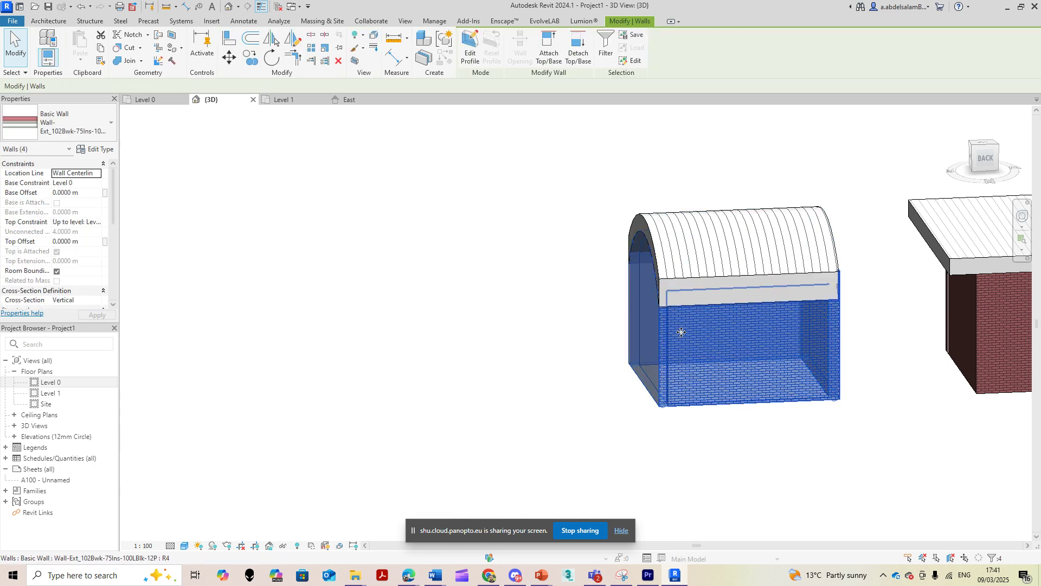
pyautogui.keyDown('shift'); pyautogui.moveTo(639, 324); pyautogui.dragTo(609, 446, button='middle'); pyautogui.keyUp('shift')
pyautogui.press('Escape')
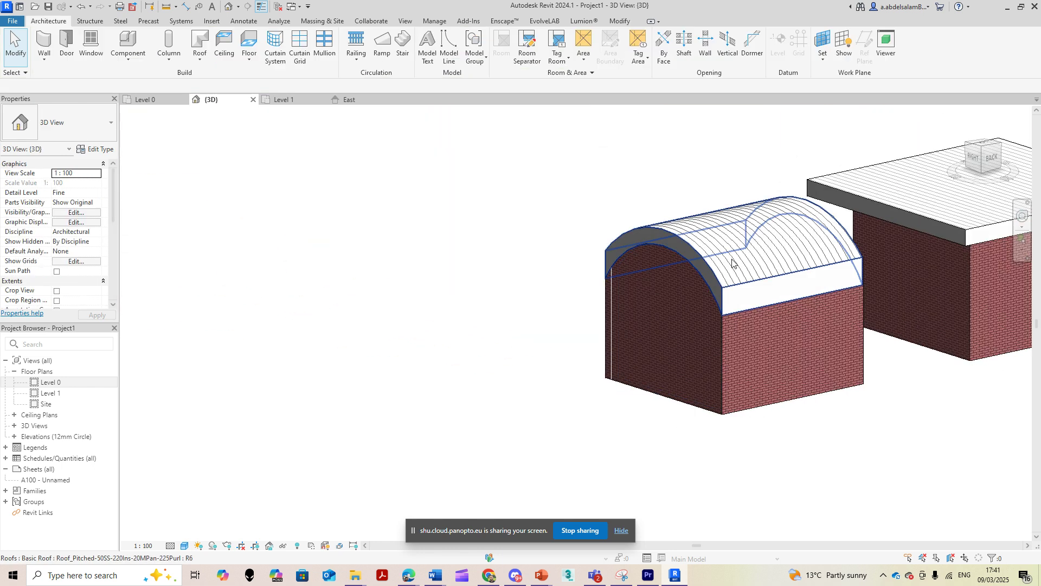
# Step: Change the curved roof's type to Roof_SlopedGlazing
pyautogui.click(667, 249)
pyautogui.click(65, 123)
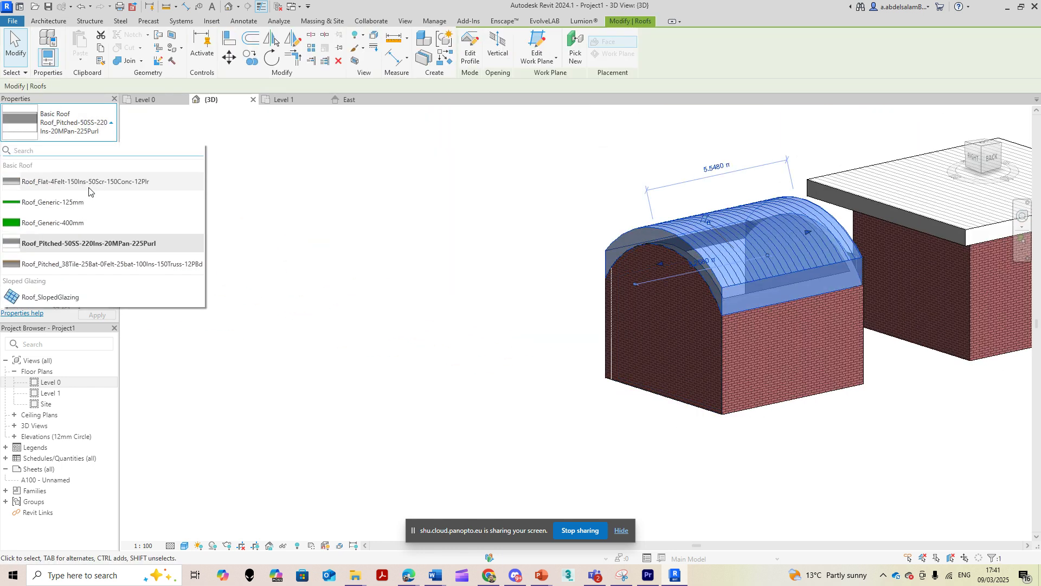
pyautogui.click(89, 202)
pyautogui.click(65, 122)
pyautogui.press('Escape')
pyautogui.hotkey('ctrl', 'z')
pyautogui.click(65, 122)
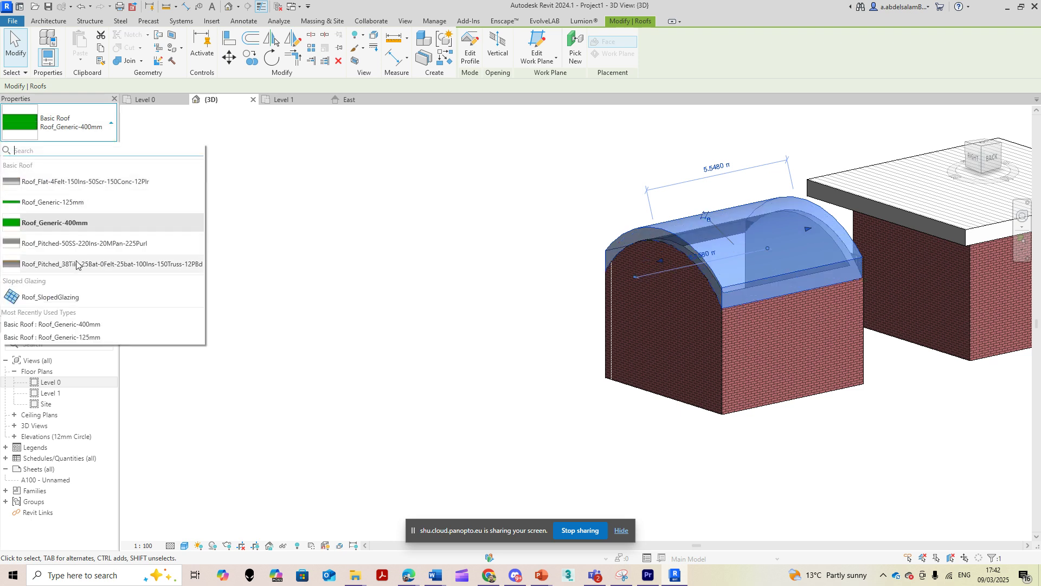
pyautogui.click(72, 244)
pyautogui.click(71, 123)
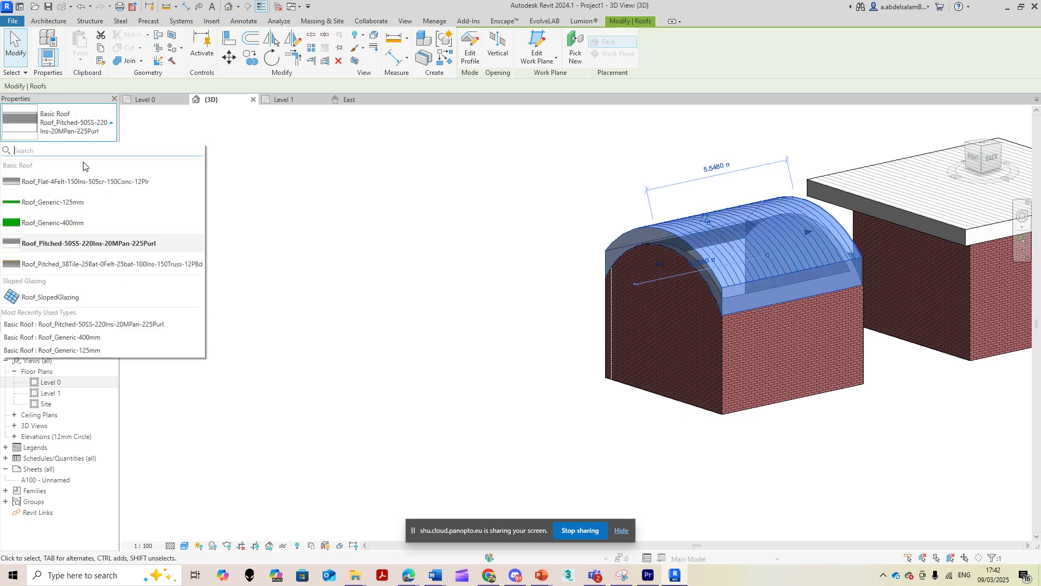
pyautogui.click(74, 298)
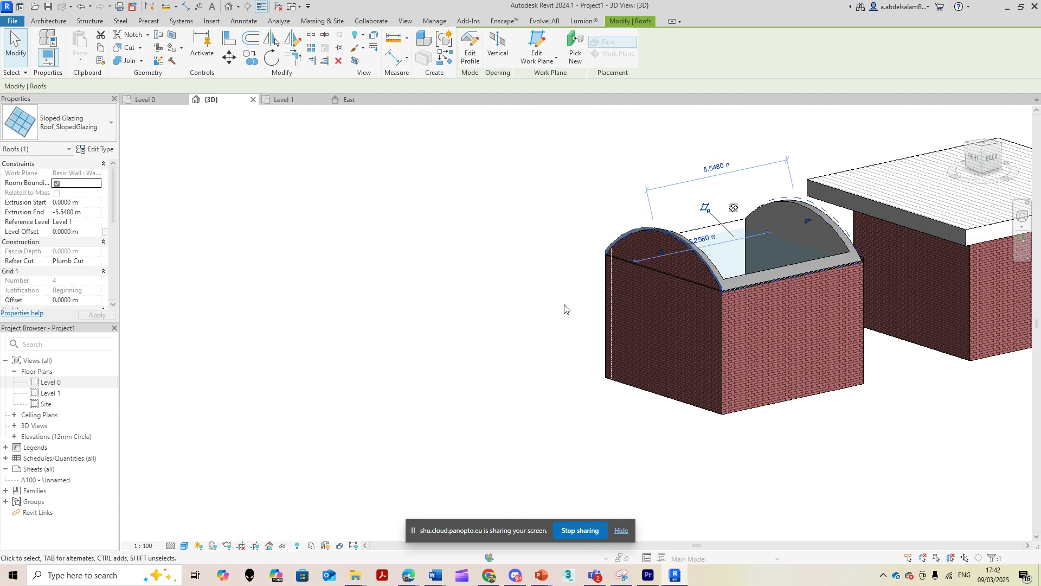
# Step: In the type properties, use Glazed curtain panels and the Border and Grid 1 Continuous join condition
pyautogui.click(82, 151)
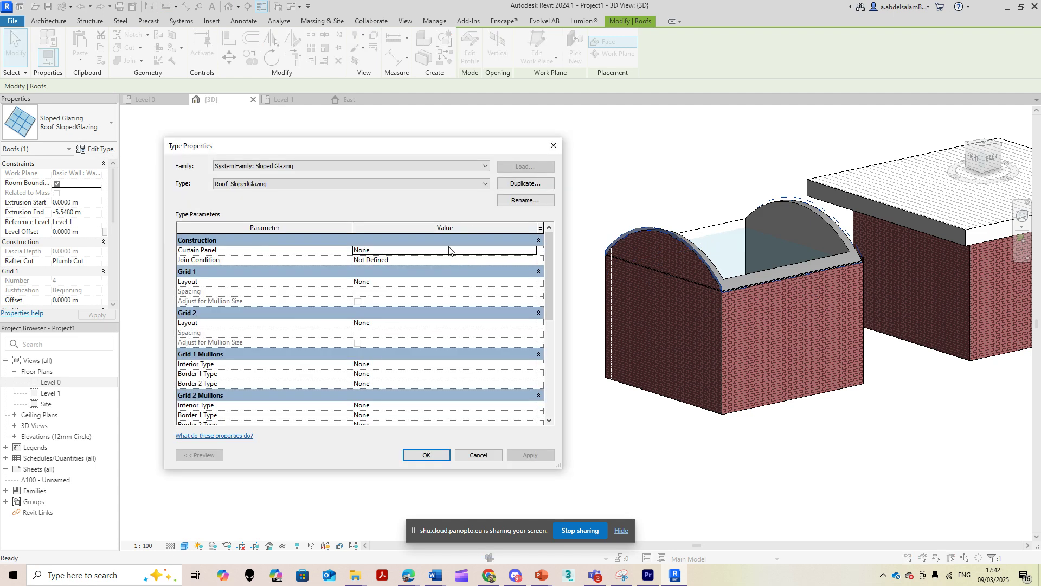
pyautogui.click(532, 255)
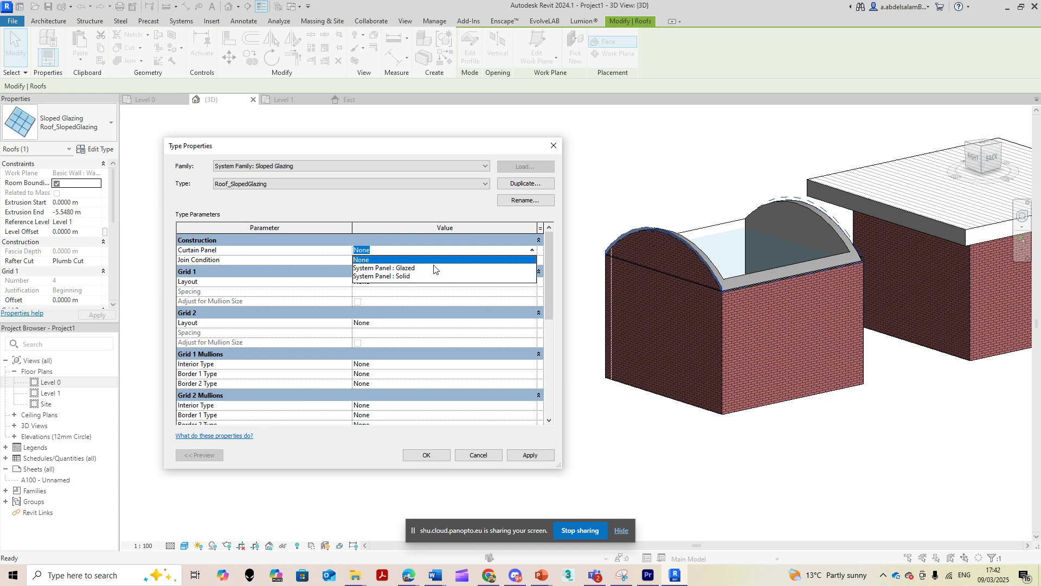
pyautogui.click(396, 268)
pyautogui.click(532, 261)
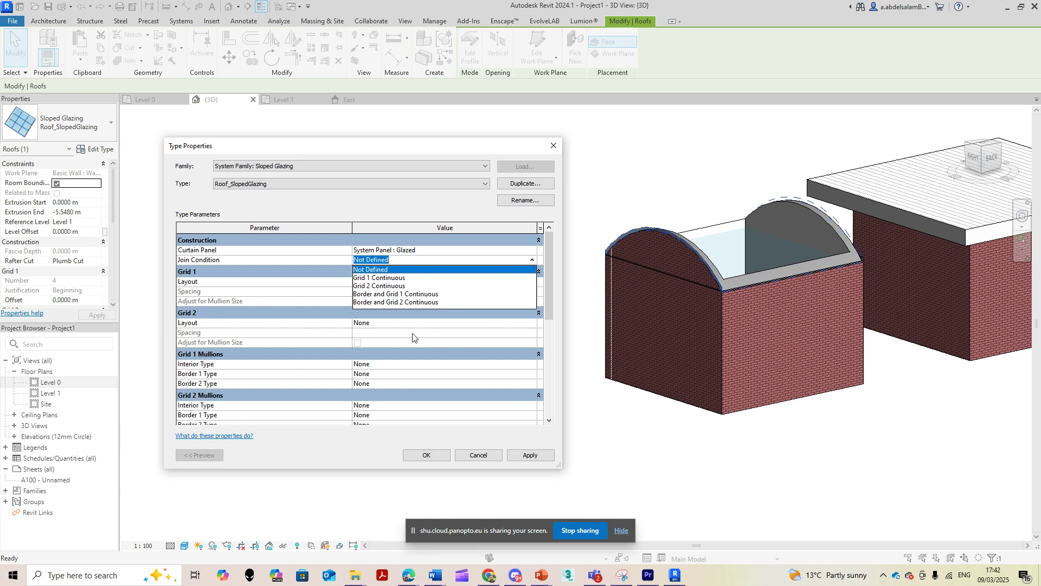
pyautogui.click(406, 295)
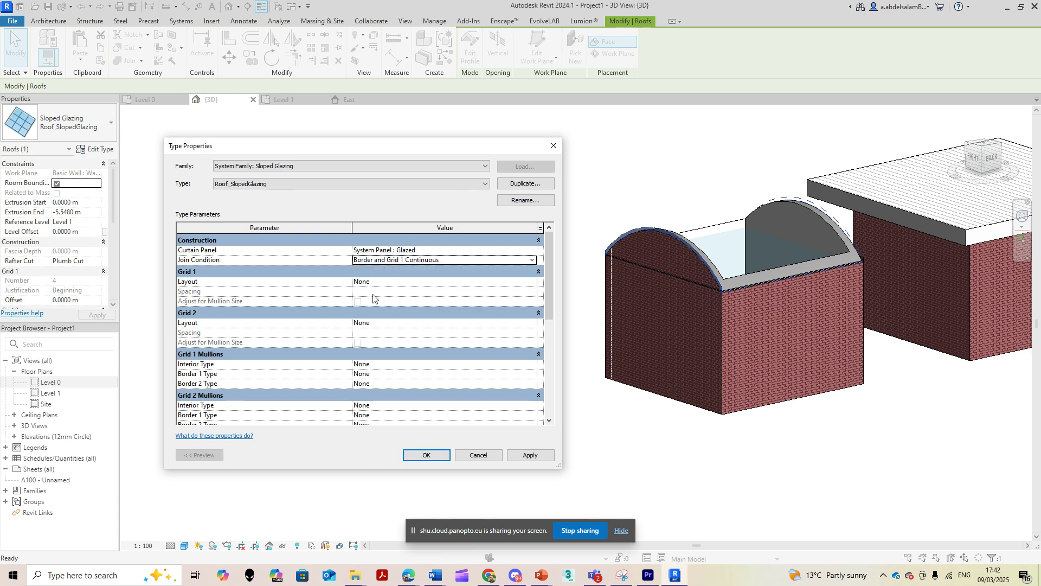
# Step: Lay out Grid 1 and Grid 2 at a fixed distance of 1 m
pyautogui.click(533, 282)
pyautogui.click(380, 299)
pyautogui.click(530, 324)
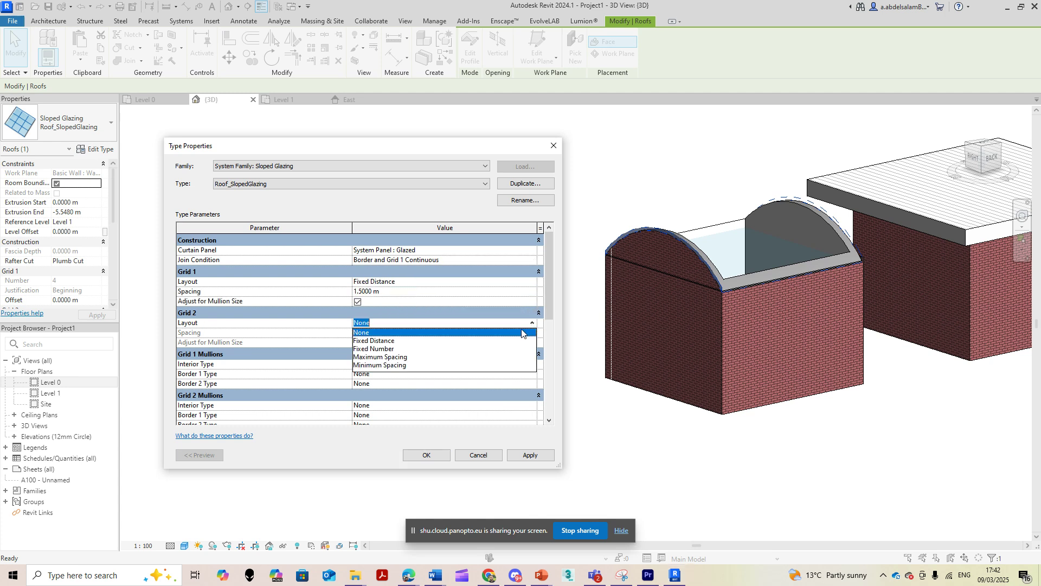
pyautogui.click(395, 348)
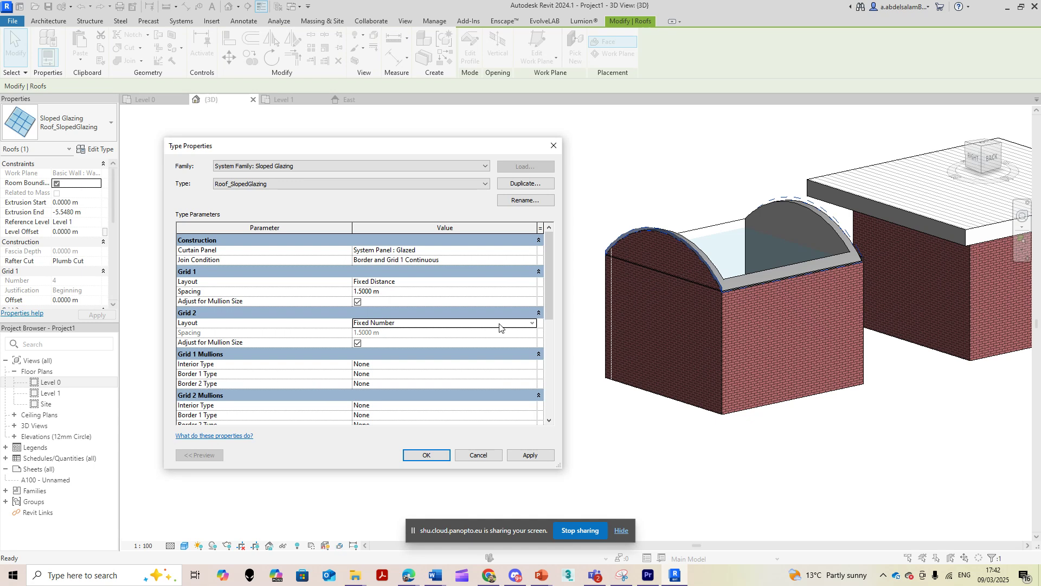
pyautogui.click(531, 324)
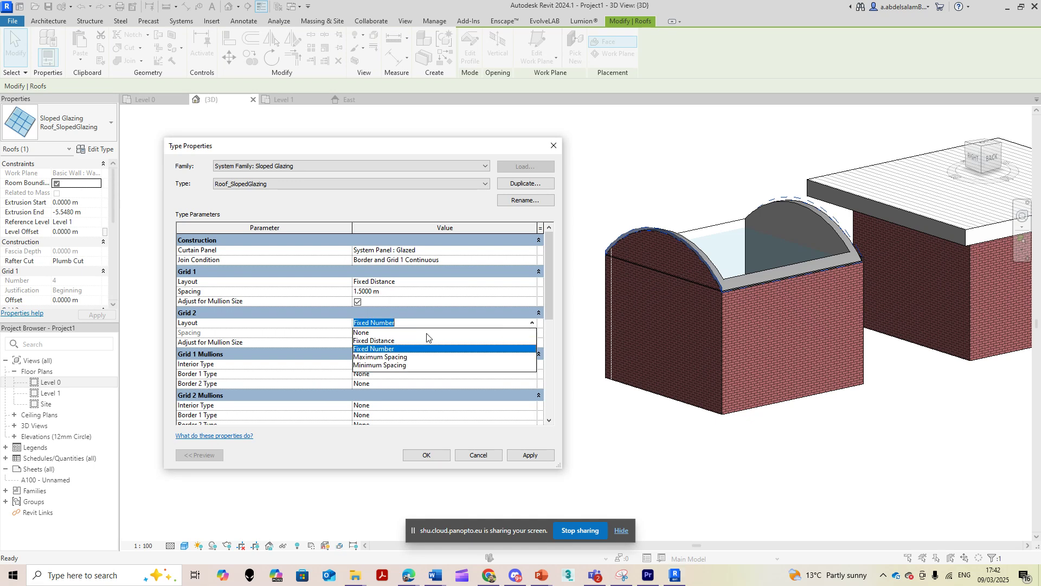
pyautogui.click(378, 340)
pyautogui.click(393, 293)
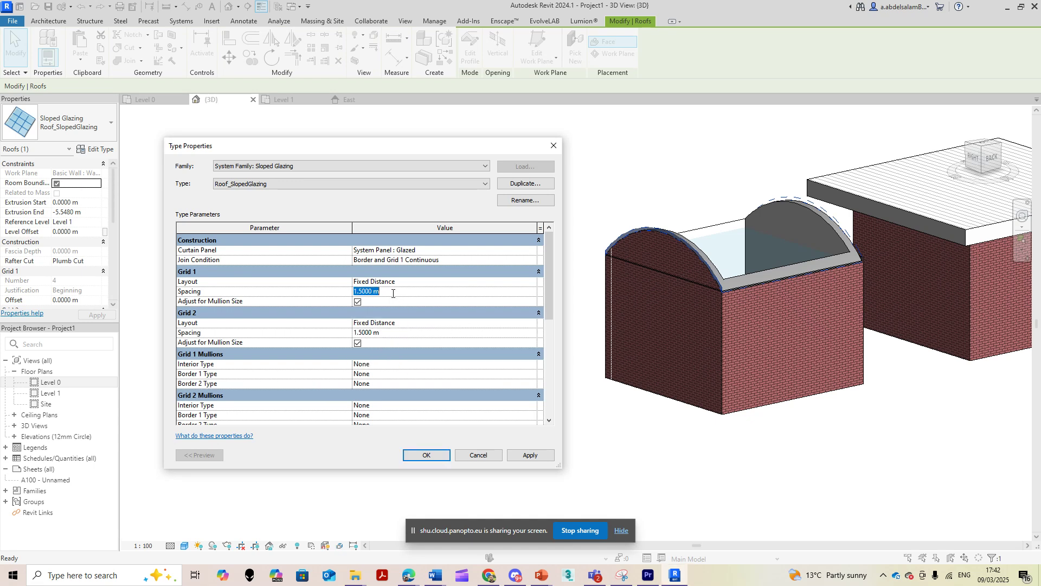
pyautogui.write('1m')
pyautogui.click(382, 333)
pyautogui.write('1')
pyautogui.press('Return')
# Step: Use 25mm_Radius circular mullions for all interior and border mullions of both grids, then apply
pyautogui.click(530, 366)
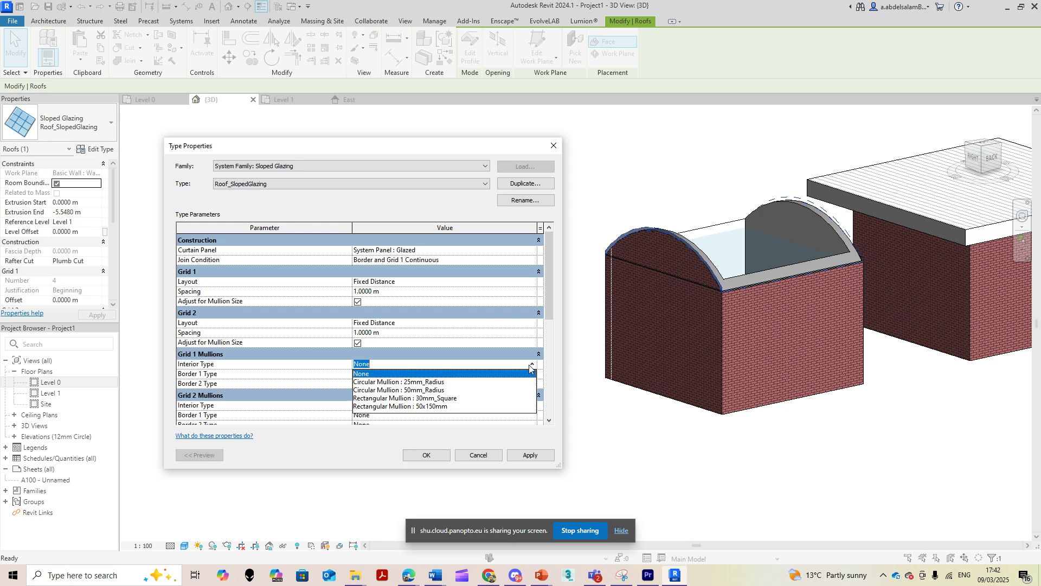
pyautogui.click(420, 382)
pyautogui.click(532, 374)
pyautogui.click(443, 392)
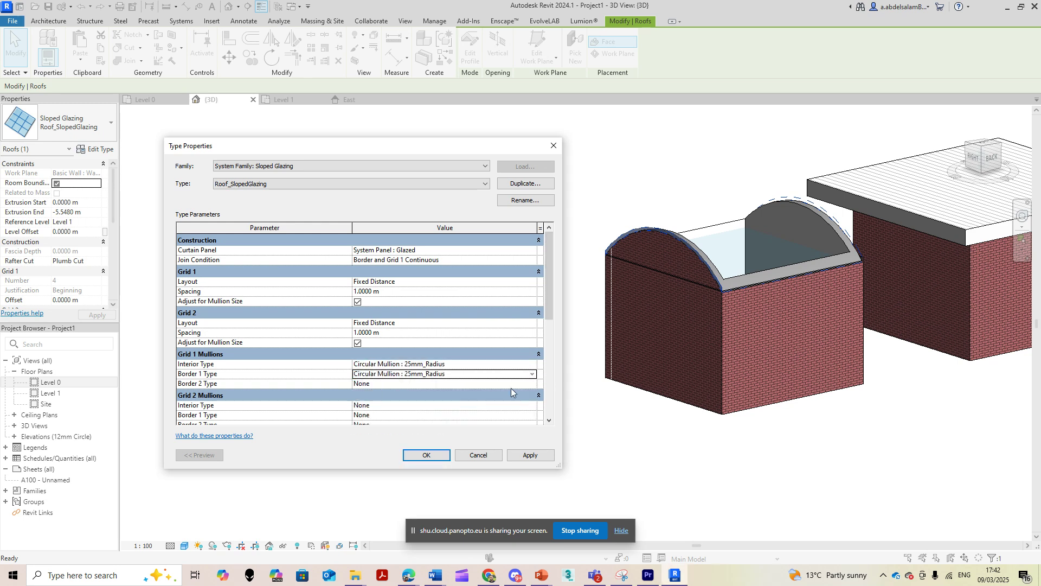
pyautogui.click(531, 385)
pyautogui.click(445, 403)
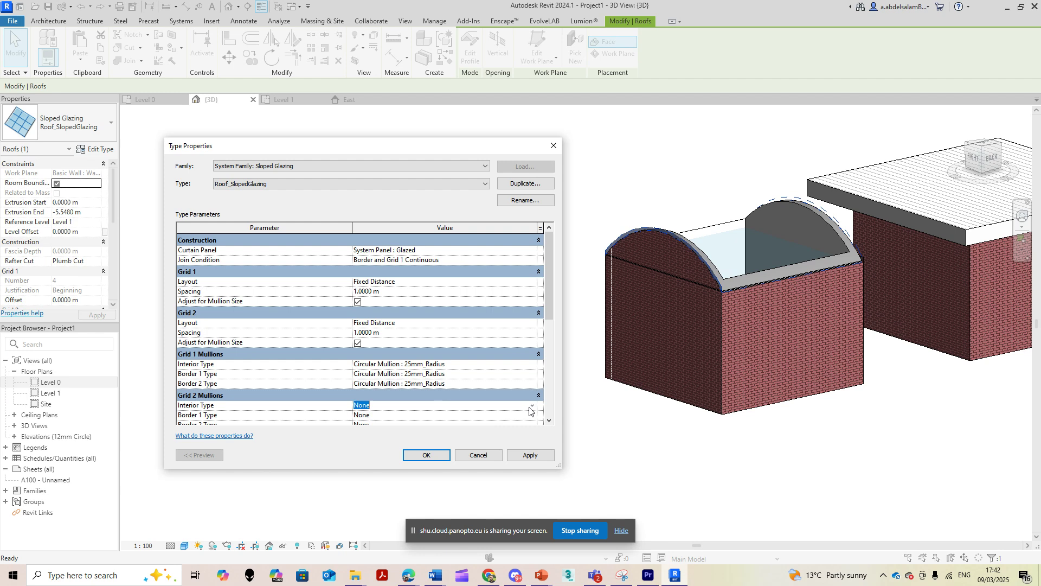
pyautogui.click(529, 407)
pyautogui.click(435, 423)
pyautogui.click(531, 416)
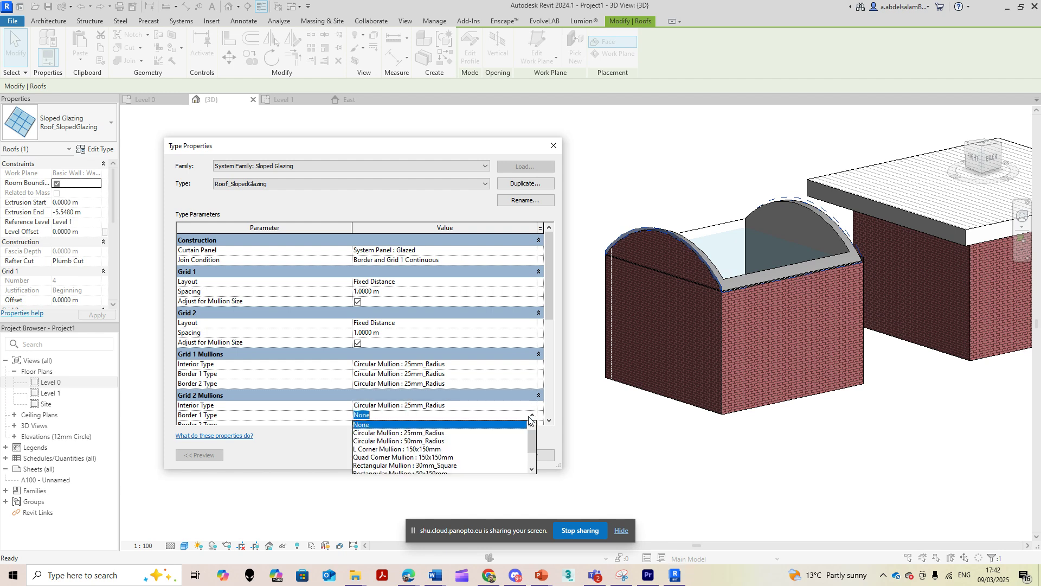
pyautogui.click(428, 433)
pyautogui.scroll(-2, 516, 411)
pyautogui.click(531, 382)
pyautogui.click(431, 401)
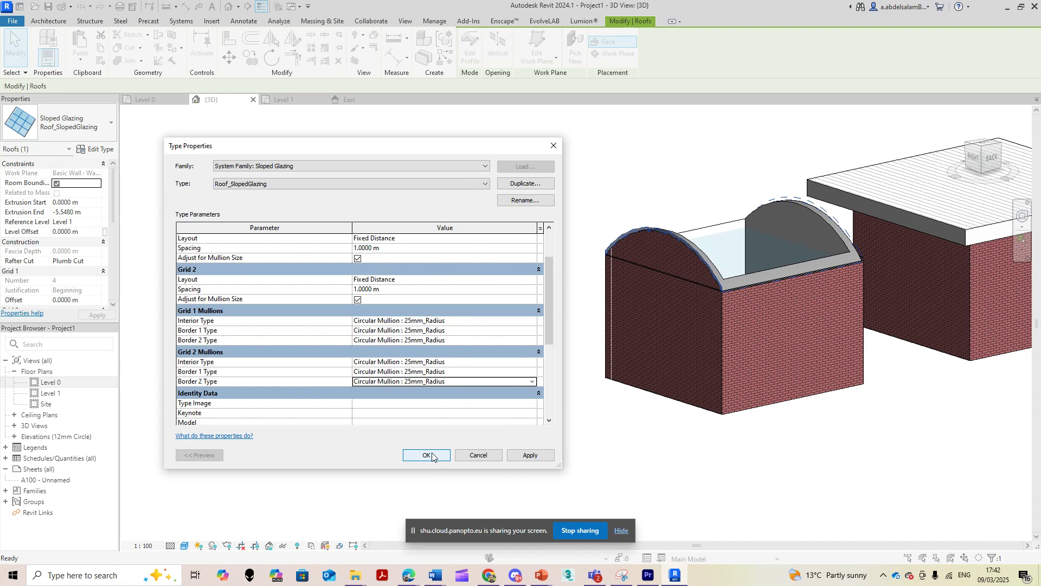
pyautogui.click(426, 455)
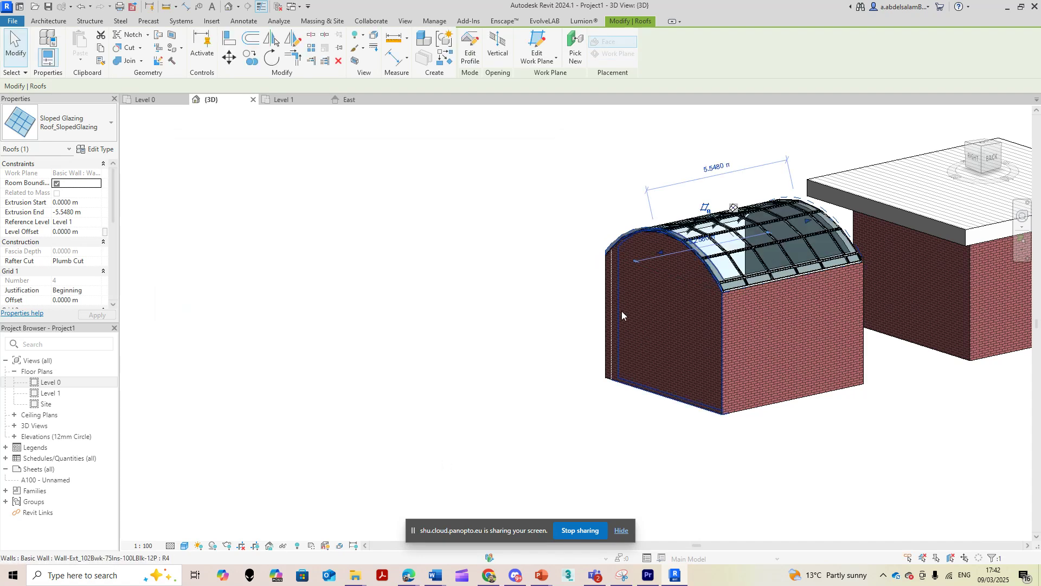
# Step: Orbit and zoom out to show all five buildings, then stop the screen share
pyautogui.keyDown('shift'); pyautogui.moveTo(639, 318); pyautogui.dragTo(811, 379, button='middle'); pyautogui.keyUp('shift')
pyautogui.press('Escape')
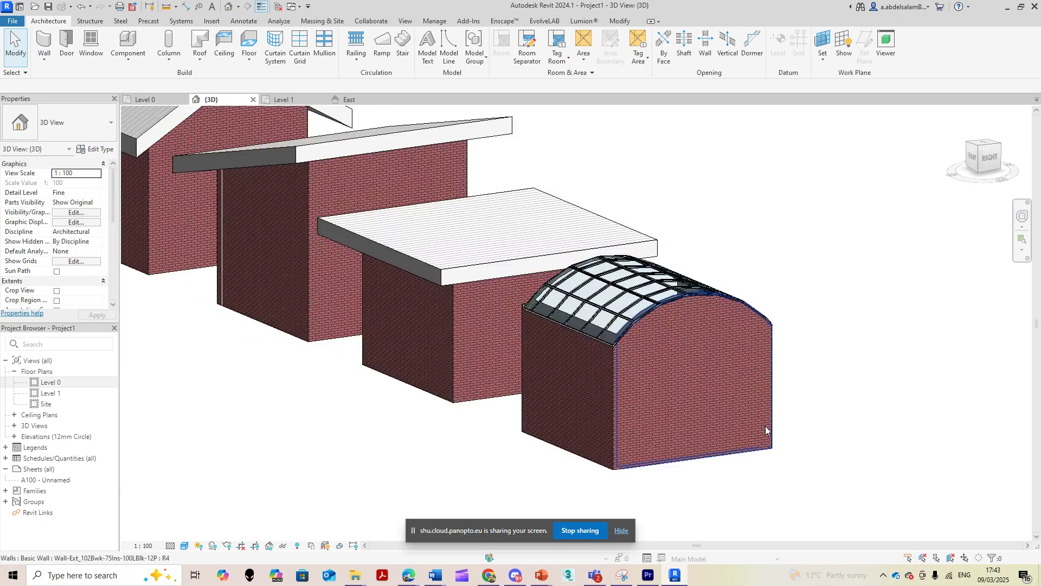
pyautogui.scroll(5, 638, 461)
pyautogui.keyDown('shift'); pyautogui.moveTo(542, 434); pyautogui.dragTo(607, 477, button='middle'); pyautogui.keyUp('shift')
pyautogui.scroll(-6, 483, 490)
pyautogui.scroll(-5, 608, 478)
pyautogui.moveTo(456, 466); pyautogui.dragTo(646, 439, button='middle')
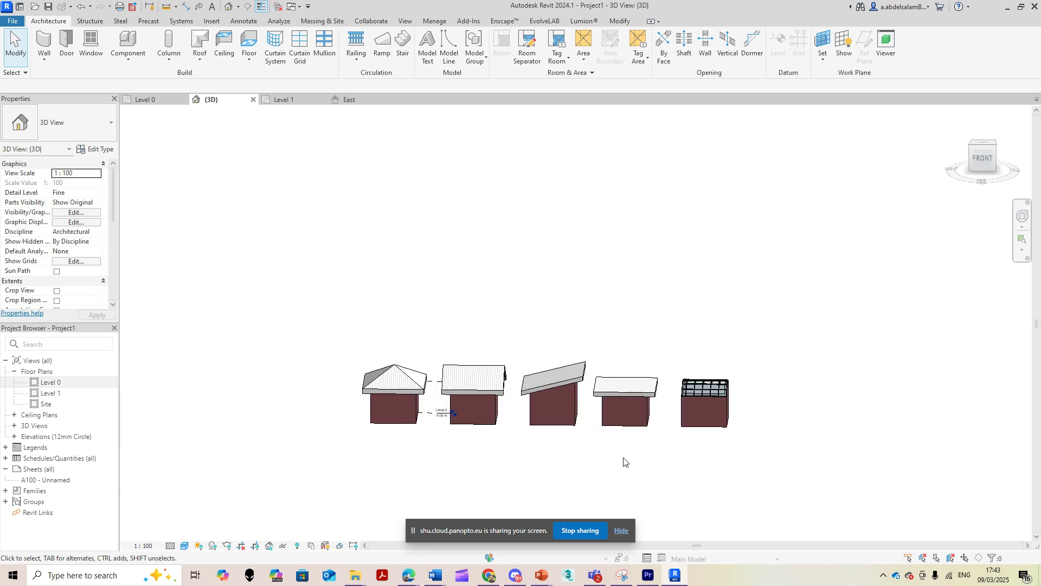
pyautogui.click(573, 535)
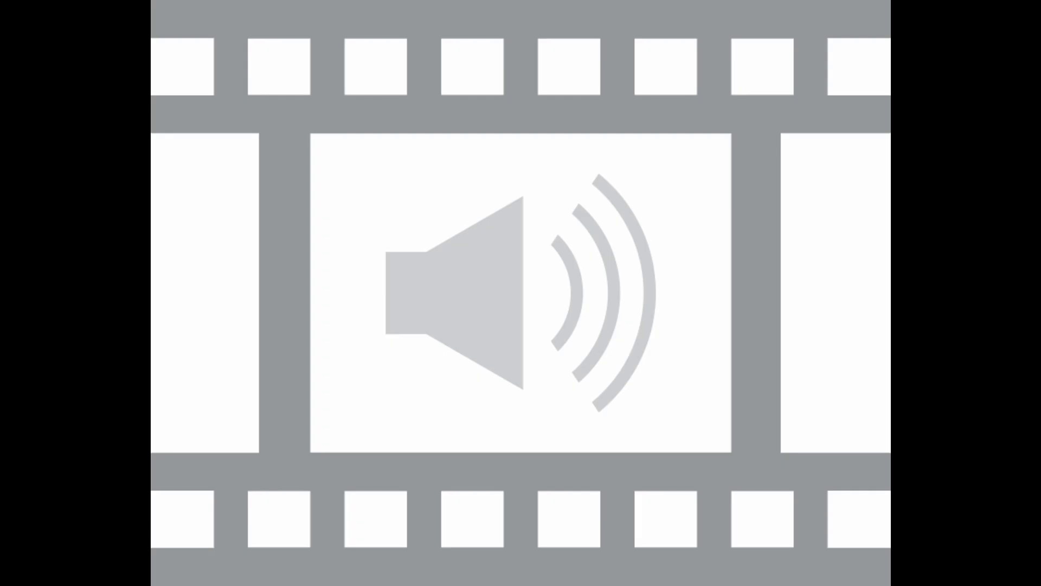